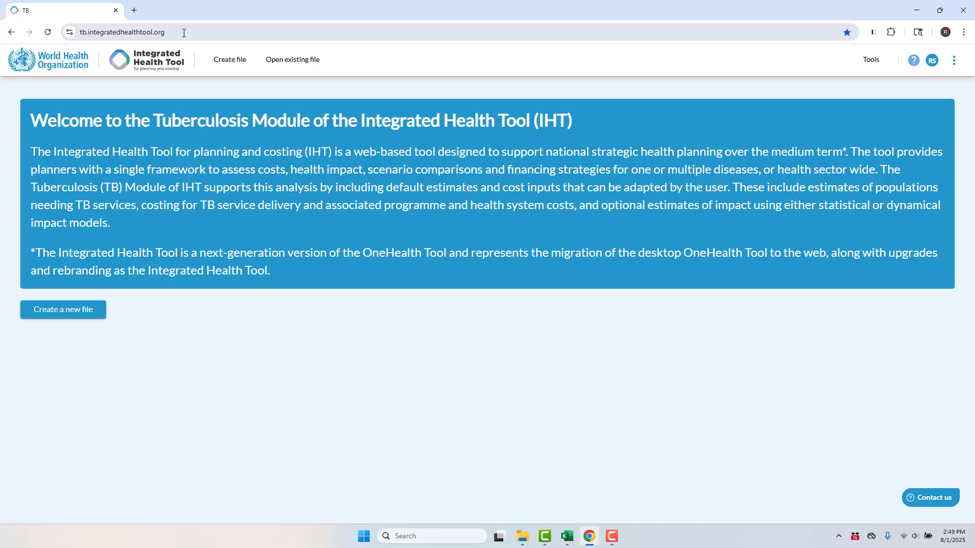
Start creating a new file from the Tuberculosis Module welcome page.
{"action": "left_click", "coordinate": [183, 33]}
{"action": "left_click", "coordinate": [183, 33]}
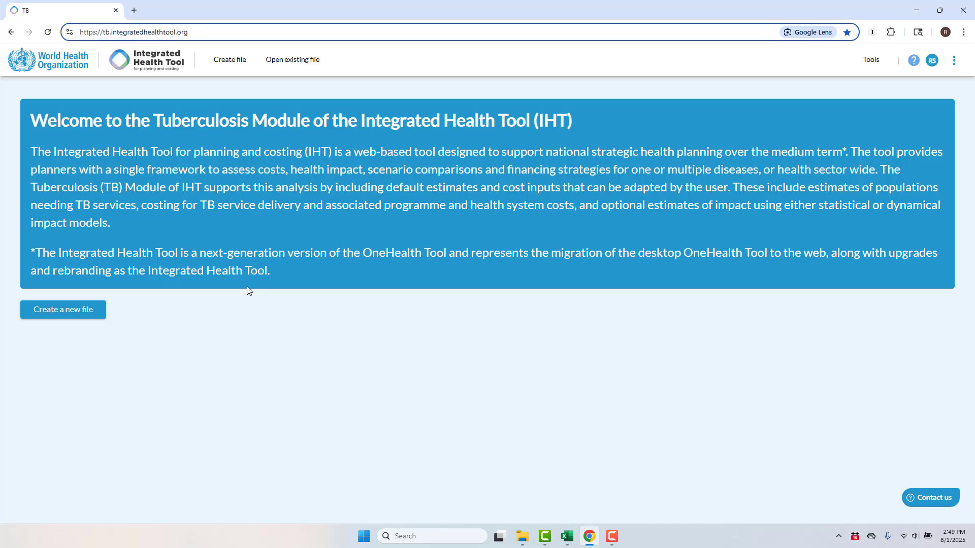
{"action": "left_click", "coordinate": [254, 324]}
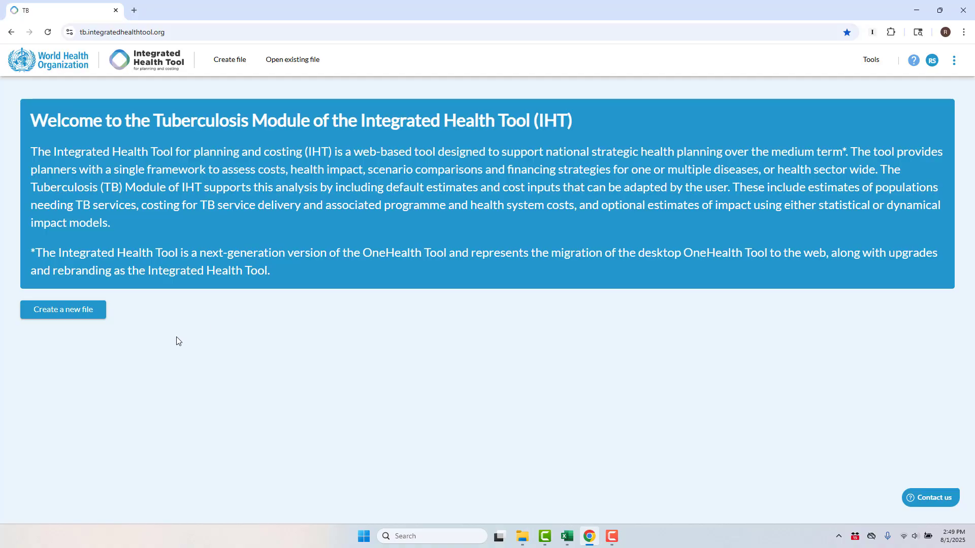
{"action": "left_click", "coordinate": [72, 318]}
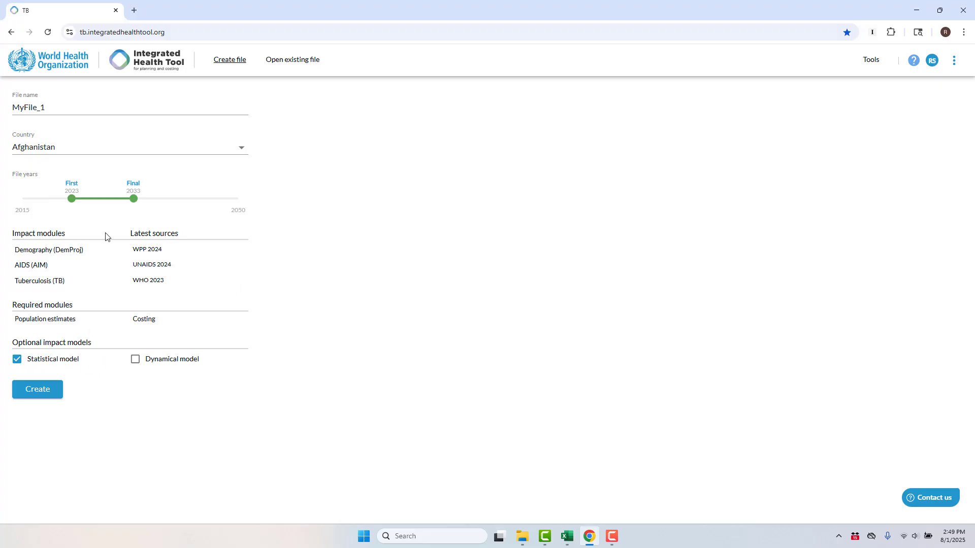
Rename the file as Demo 1.
{"action": "left_click_drag", "start_coordinate": [65, 105], "coordinate": [1, 105]}
{"action": "type", "text": "Demo 1"}
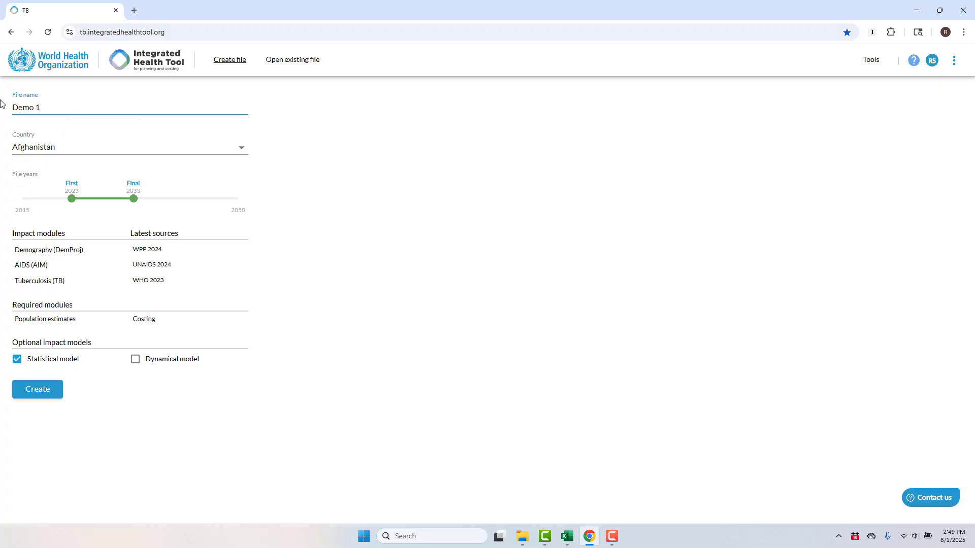
Select Burkina Faso as the file's country.
{"action": "left_click", "coordinate": [49, 143]}
{"action": "scroll", "coordinate": [107, 320], "scroll_direction": "down", "scroll_amount": 4}
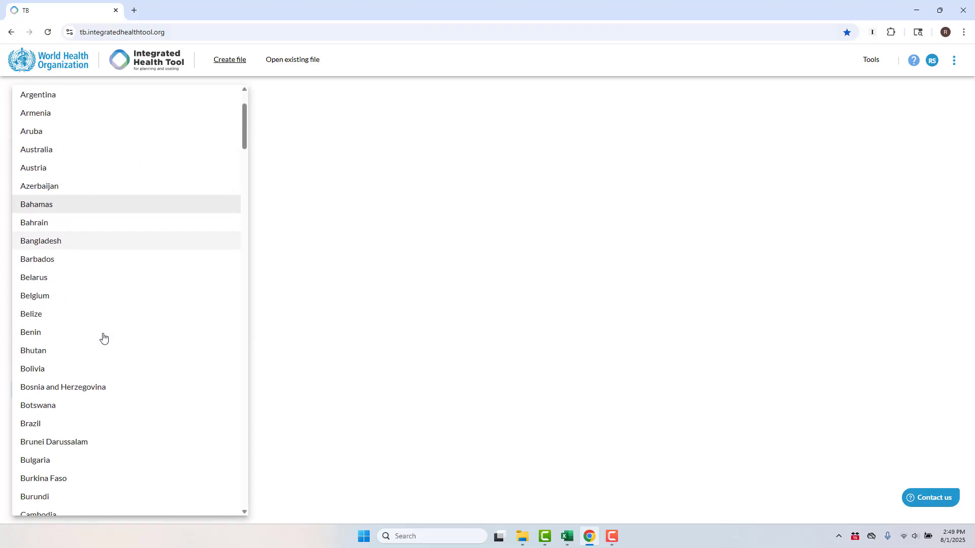
{"action": "left_click", "coordinate": [74, 372]}
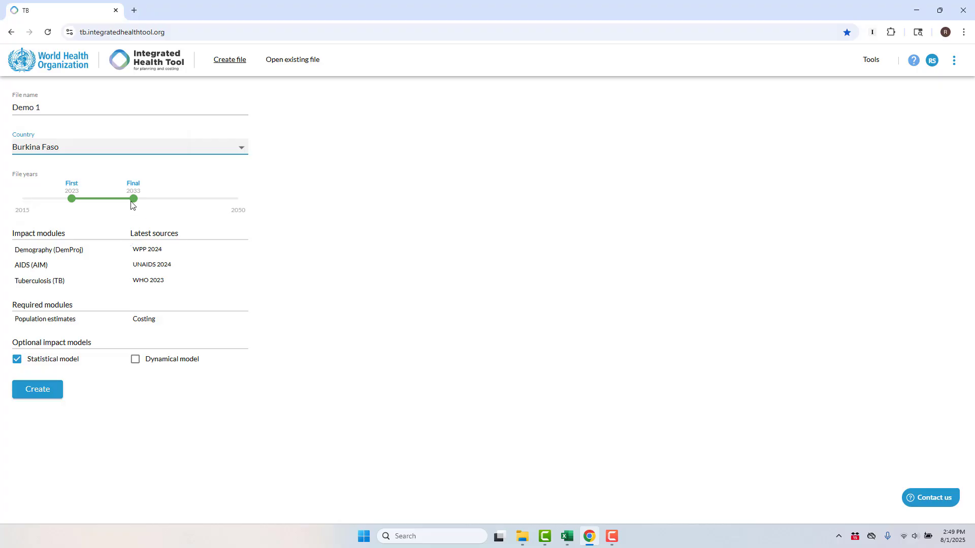
Set the file years to 2023–2028 and create the file.
{"action": "left_click_drag", "start_coordinate": [134, 199], "coordinate": [103, 200]}
{"action": "left_click", "coordinate": [54, 396]}
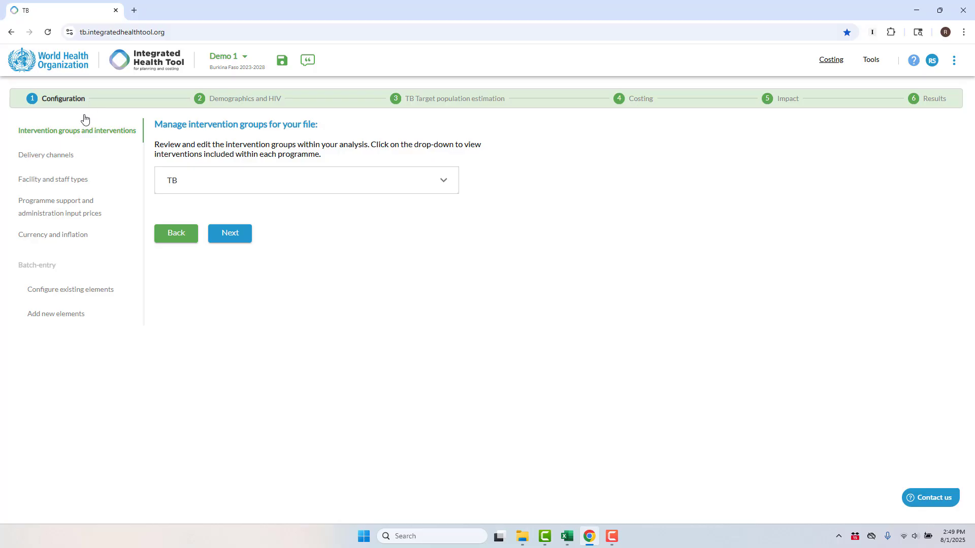
Expand the TB programme and review its intervention groups, including the interventions of TB infection prevention, testing (provider-initiated).
{"action": "left_click", "coordinate": [444, 183]}
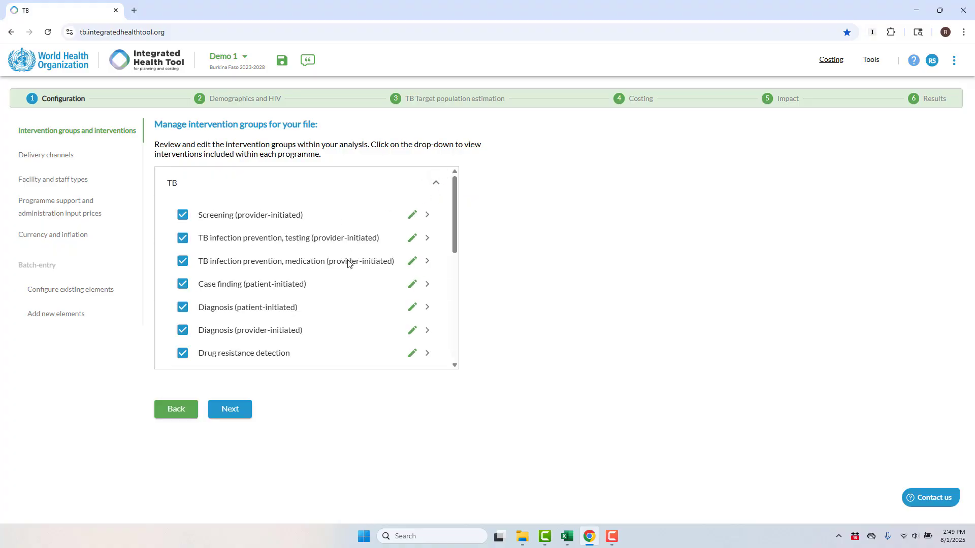
{"action": "left_click", "coordinate": [425, 240]}
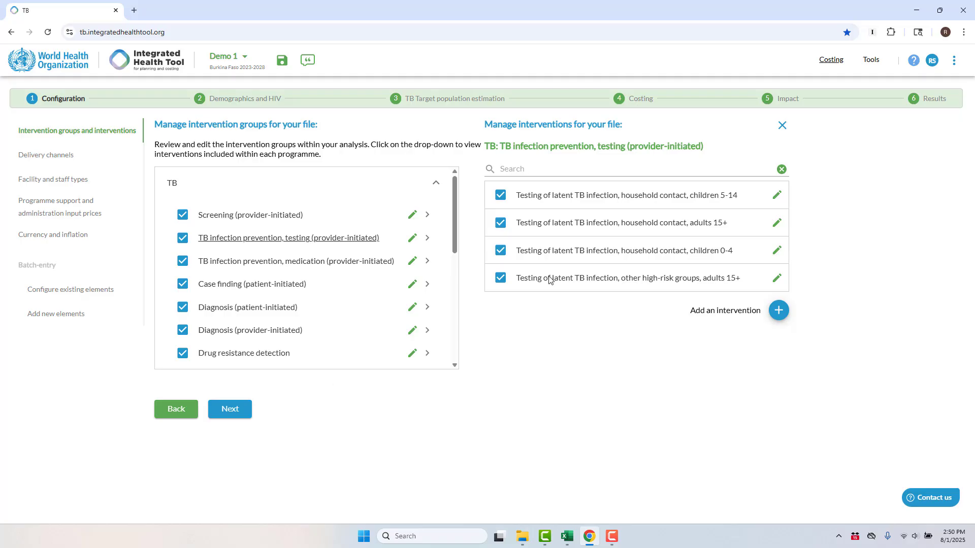
{"action": "left_click", "coordinate": [783, 126]}
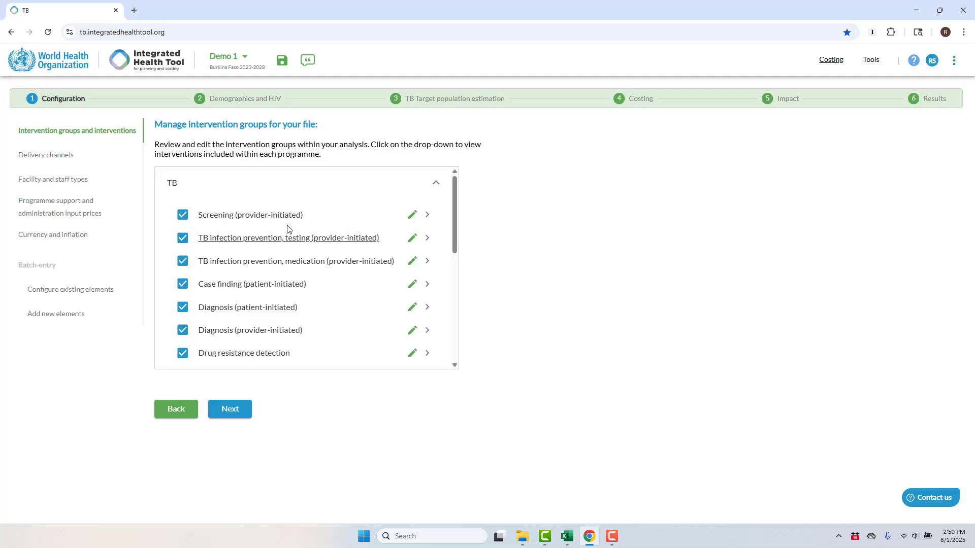
{"action": "scroll", "coordinate": [286, 308], "scroll_direction": "down", "scroll_amount": 4}
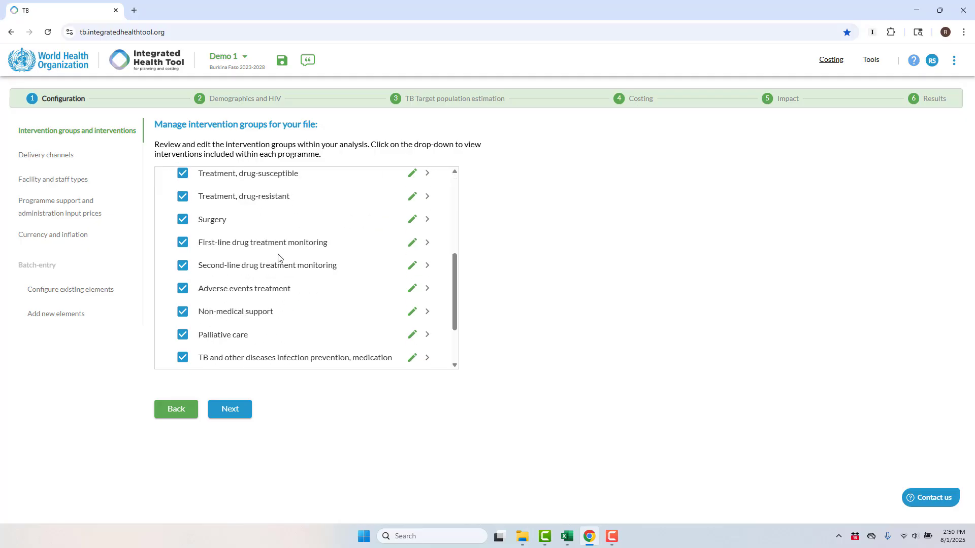
{"action": "scroll", "coordinate": [270, 211], "scroll_direction": "up", "scroll_amount": 1}
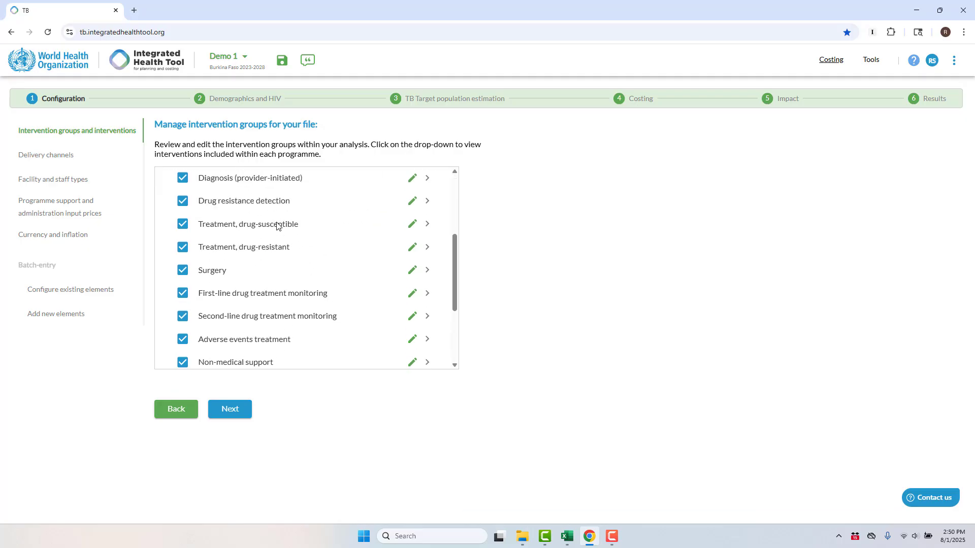
{"action": "scroll", "coordinate": [288, 344], "scroll_direction": "down", "scroll_amount": 2}
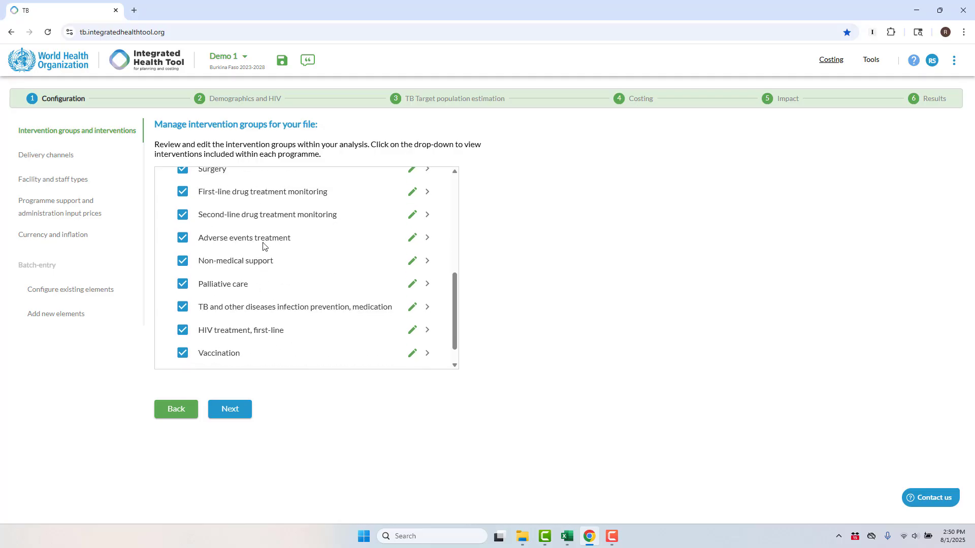
{"action": "left_click_drag", "start_coordinate": [453, 288], "coordinate": [461, 190]}
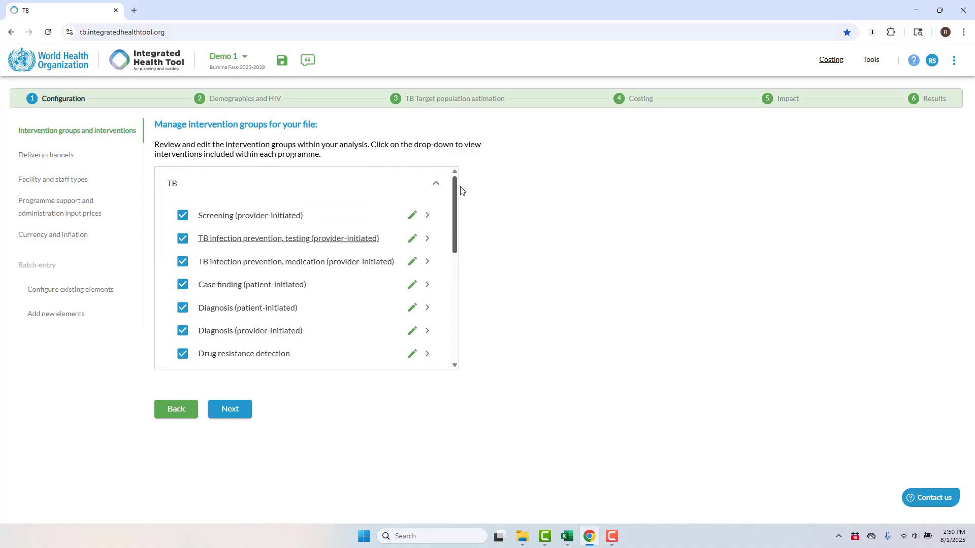
Exclude the Miners exposed to silica, adults 15+ intervention from the Screening (provider-initiated) group.
{"action": "left_click", "coordinate": [428, 215]}
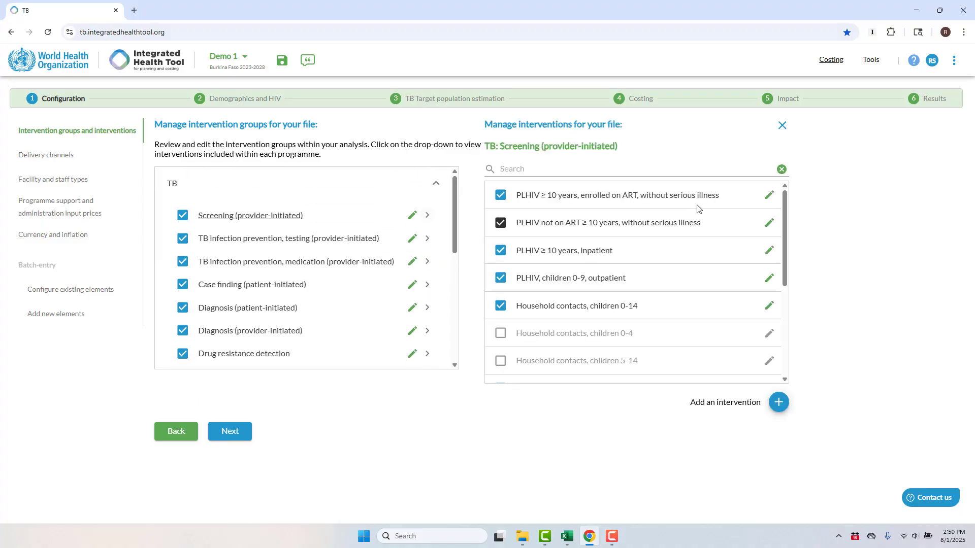
{"action": "scroll", "coordinate": [697, 208], "scroll_direction": "down", "scroll_amount": 5}
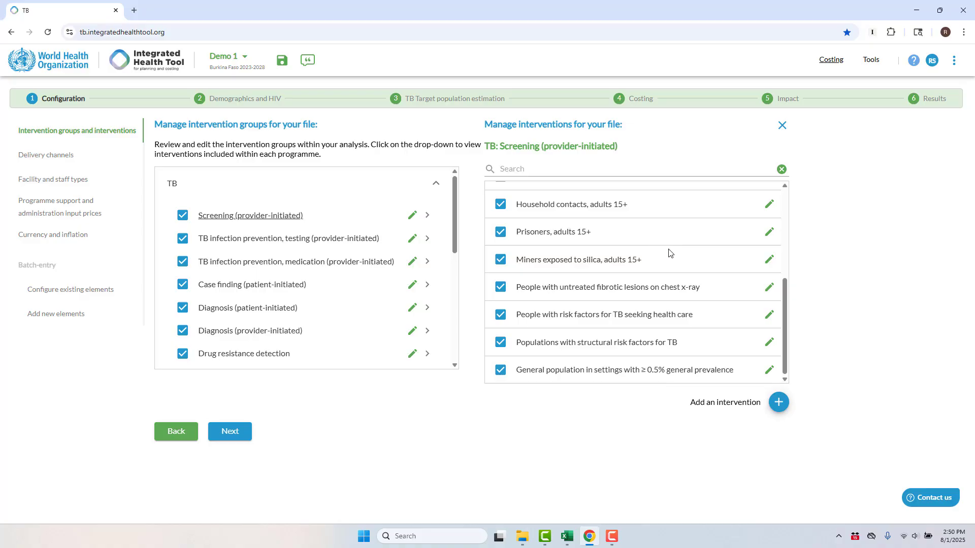
{"action": "left_click", "coordinate": [500, 260]}
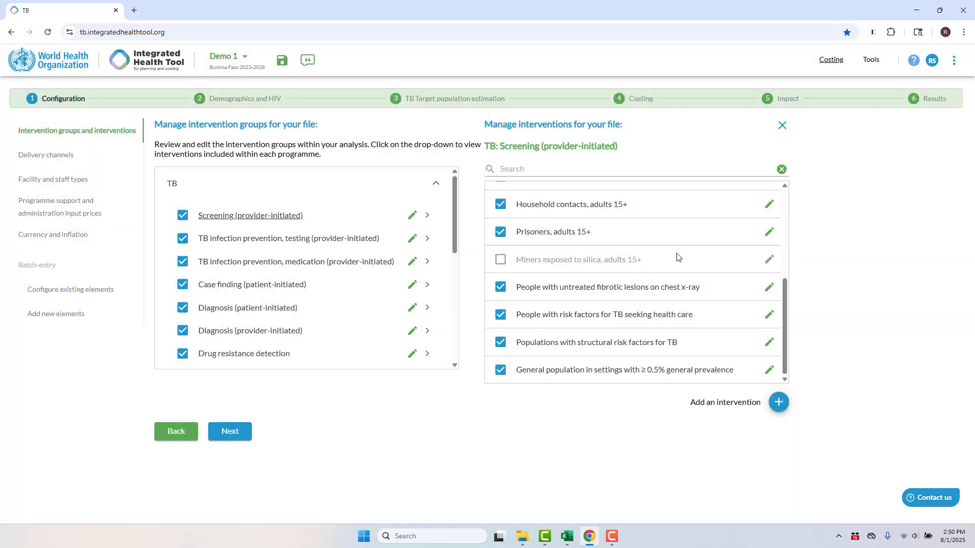
Add a custom intervention named Leprosy treatment to the Screening (provider-initiated) group.
{"action": "scroll", "coordinate": [674, 261], "scroll_direction": "down", "scroll_amount": 5}
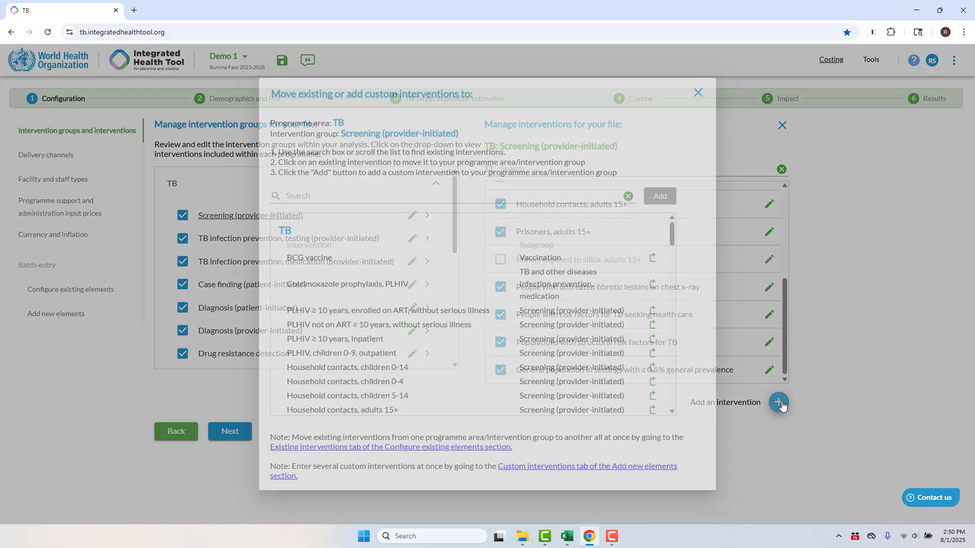
{"action": "left_click", "coordinate": [779, 405]}
{"action": "left_click", "coordinate": [461, 191]}
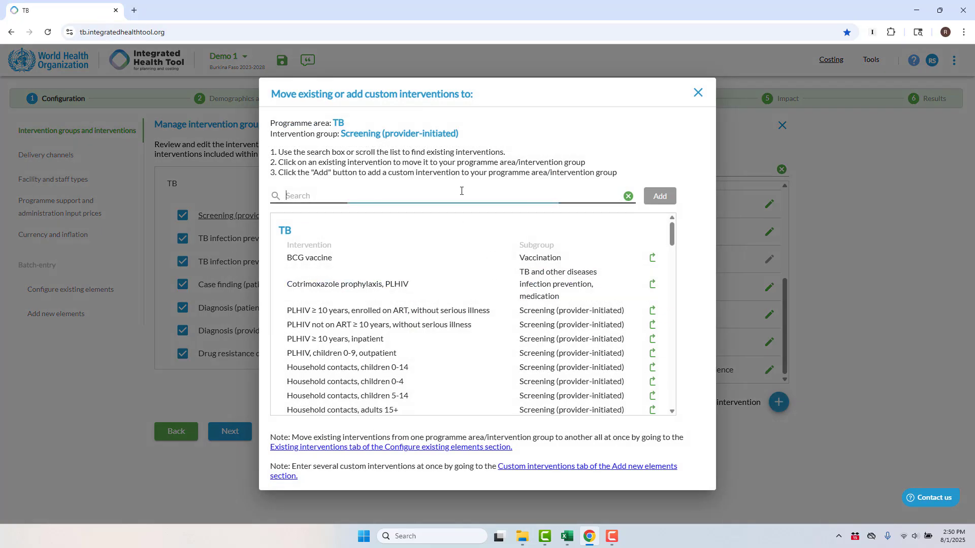
{"action": "type", "text": "Lepros"}
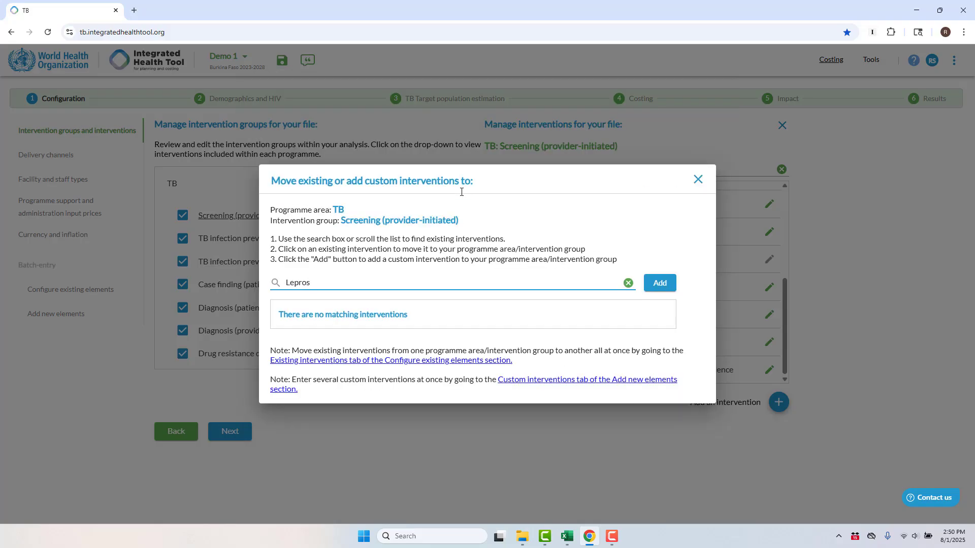
{"action": "type", "text": "y treatment"}
{"action": "left_click", "coordinate": [664, 285]}
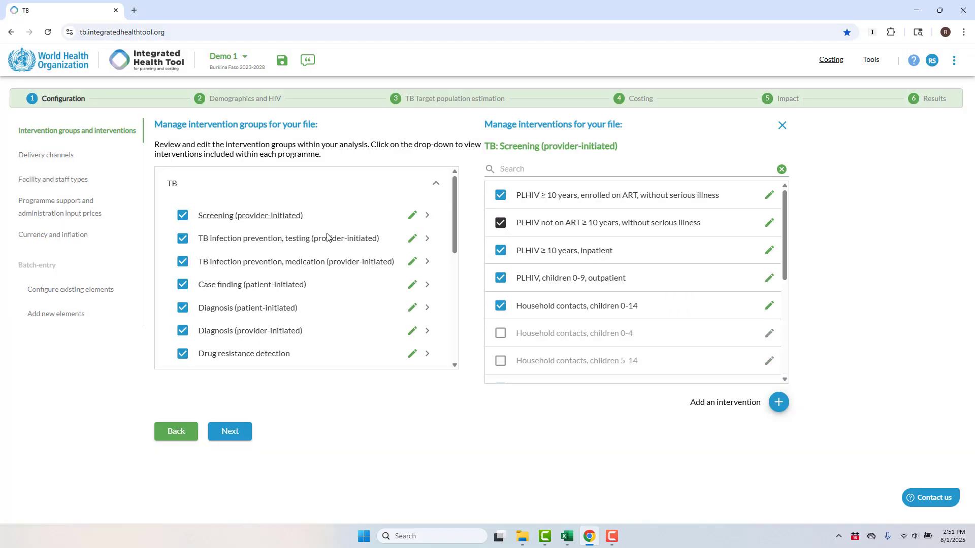
{"action": "left_click_drag", "start_coordinate": [452, 218], "coordinate": [454, 325]}
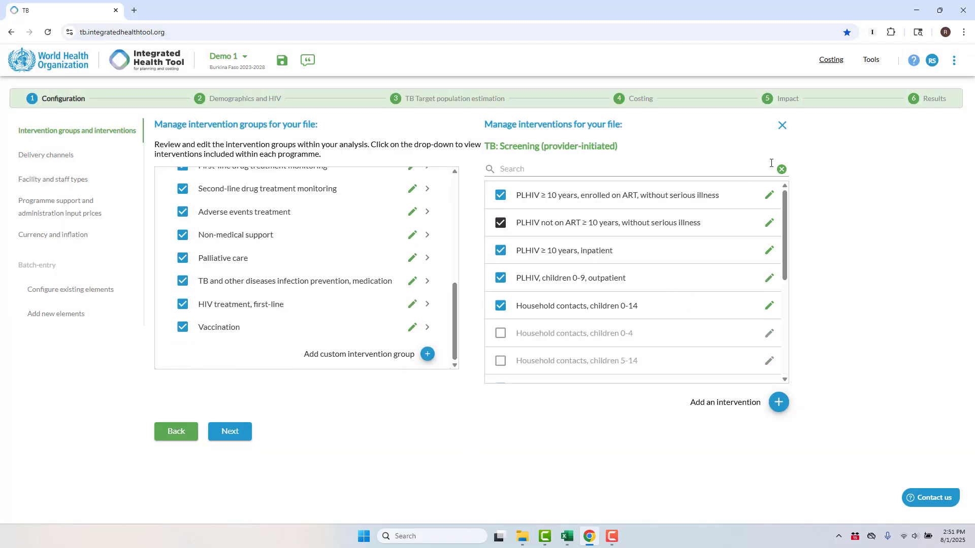
{"action": "left_click", "coordinate": [781, 128]}
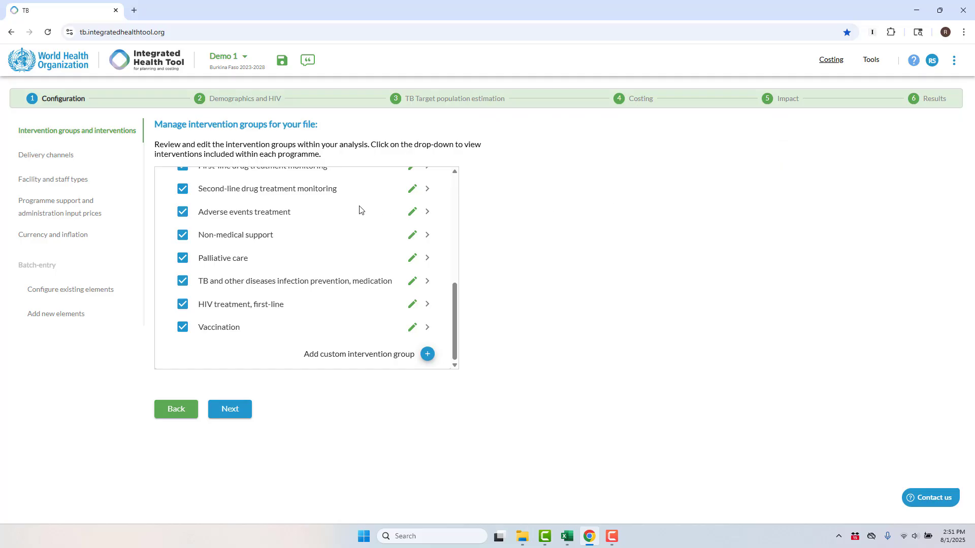
Rename the Non-medical support intervention group to Nutritional support.
{"action": "left_click", "coordinate": [412, 235]}
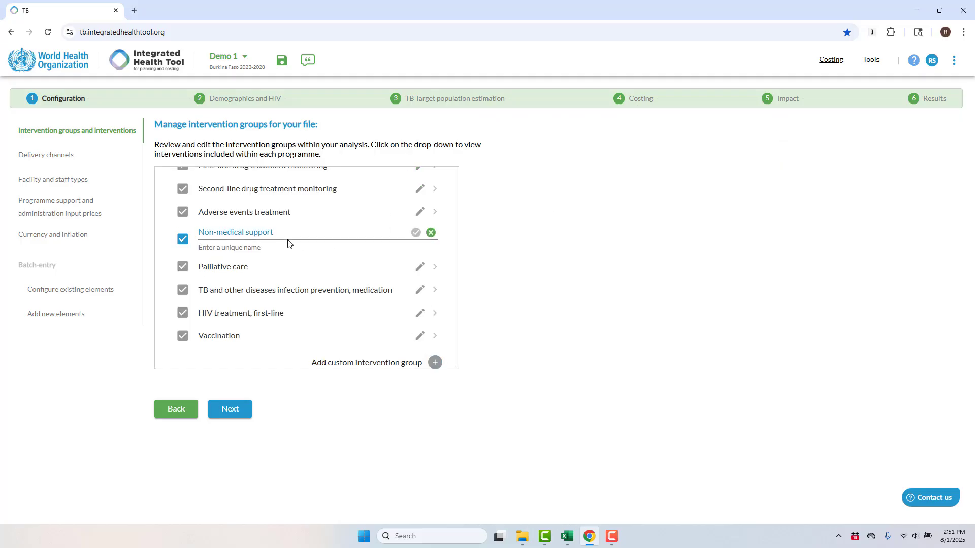
{"action": "left_click_drag", "start_coordinate": [277, 232], "coordinate": [172, 238]}
{"action": "type", "text": "Nutrition"}
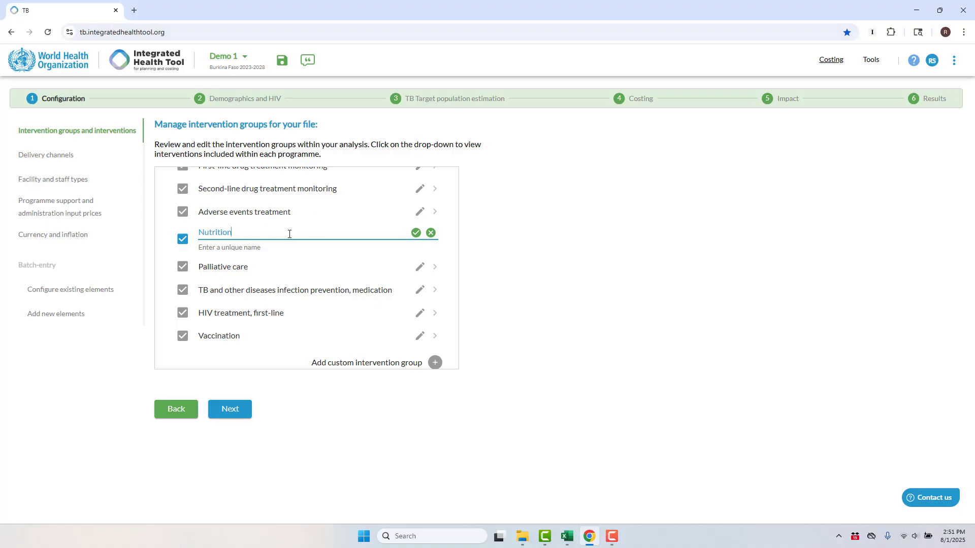
{"action": "type", "text": "al support"}
{"action": "left_click", "coordinate": [415, 232]}
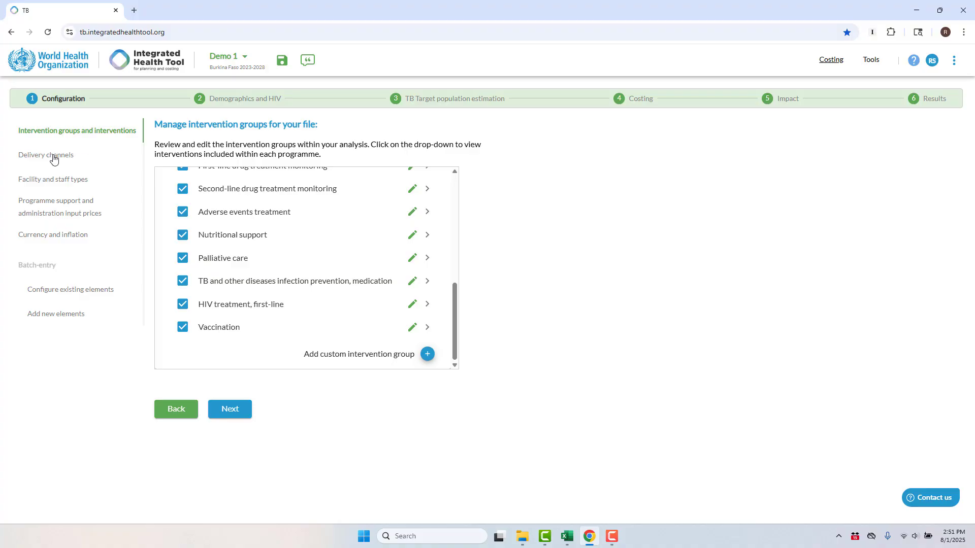
Rename the General outpatient services delivery channel to Clinic.
{"action": "left_click", "coordinate": [53, 159]}
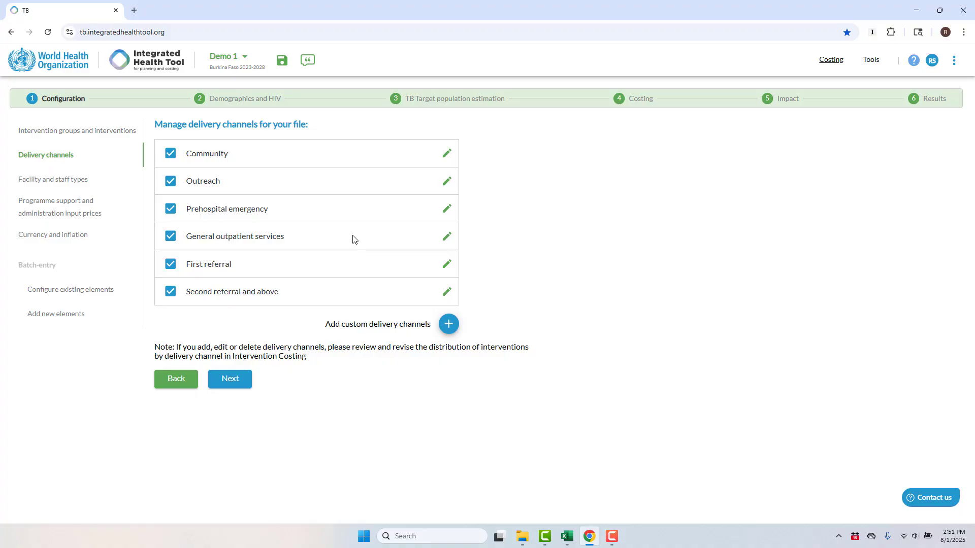
{"action": "left_click", "coordinate": [446, 237]}
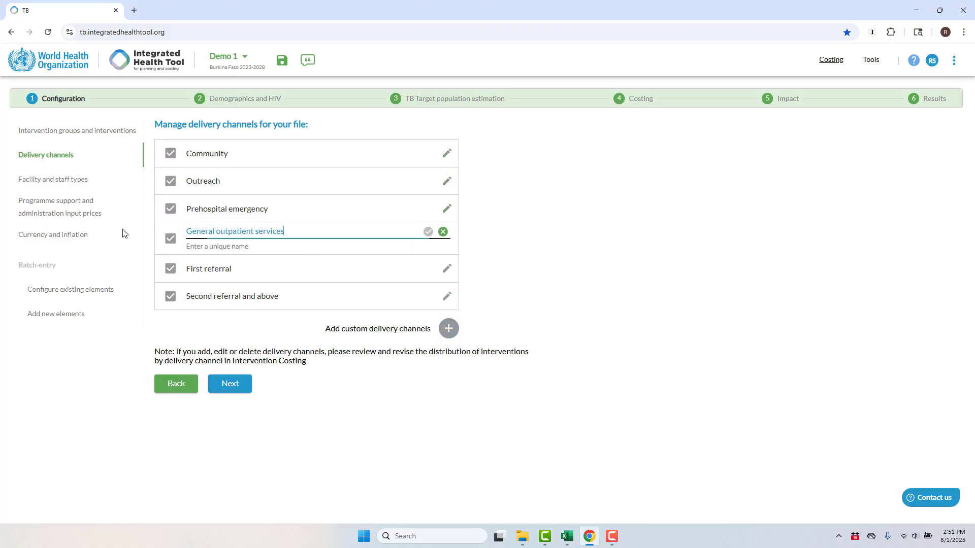
{"action": "key", "text": "ctrl+a"}
{"action": "type", "text": "Clini"}
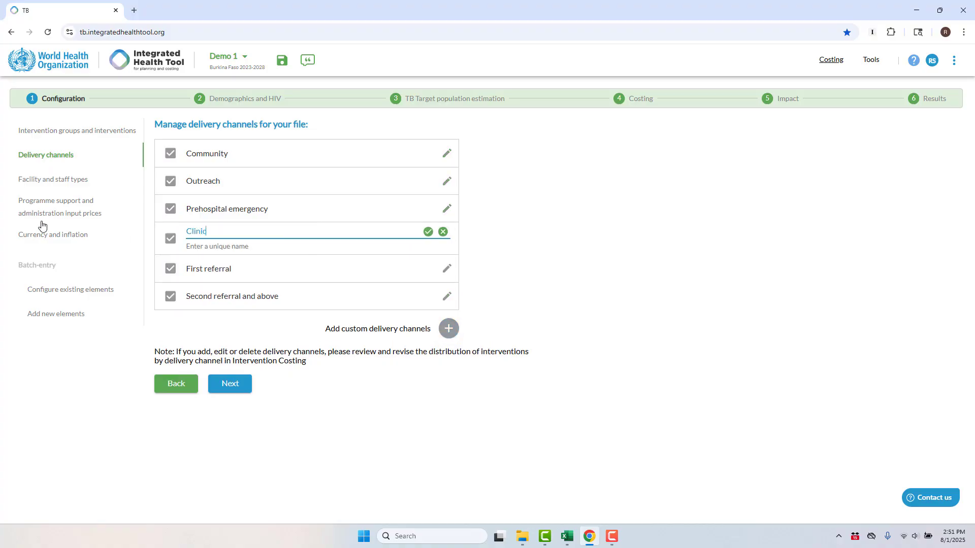
{"action": "type", "text": "c"}
{"action": "key", "text": "Return"}
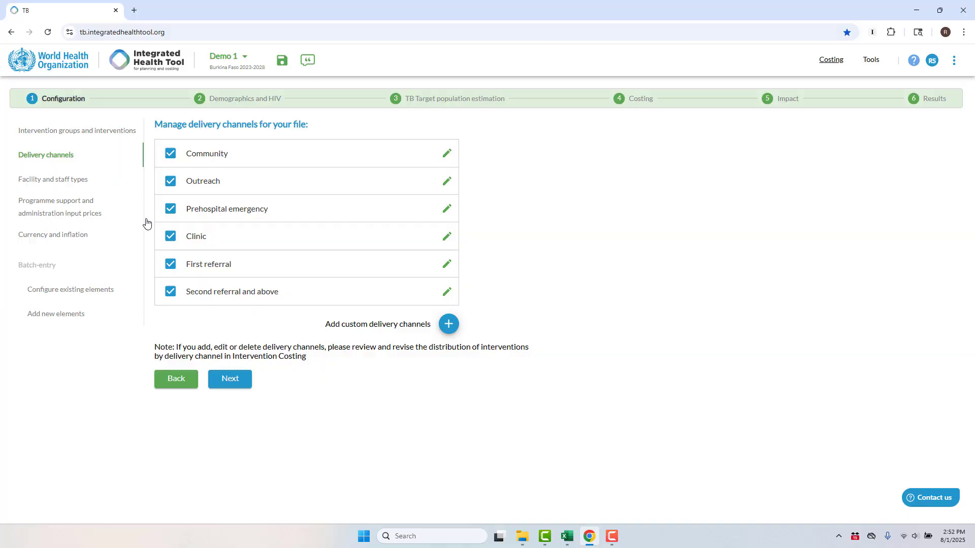
Exclude the Prehospital emergency delivery channel and add a custom delivery channel named Penitentiary.
{"action": "left_click", "coordinate": [170, 210]}
{"action": "left_click", "coordinate": [448, 325]}
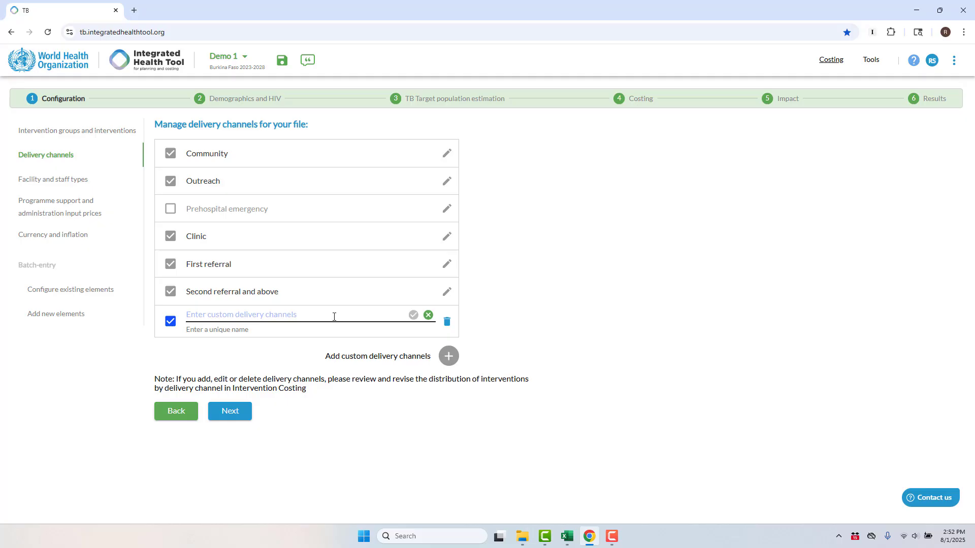
{"action": "left_click", "coordinate": [336, 316]}
{"action": "type", "text": "Peni"}
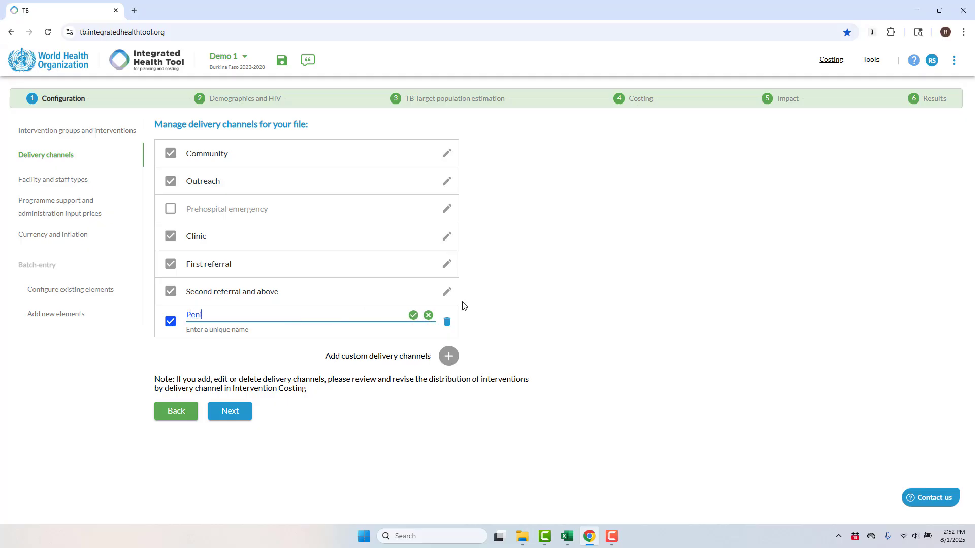
{"action": "type", "text": "tentiary"}
{"action": "key", "text": "Return"}
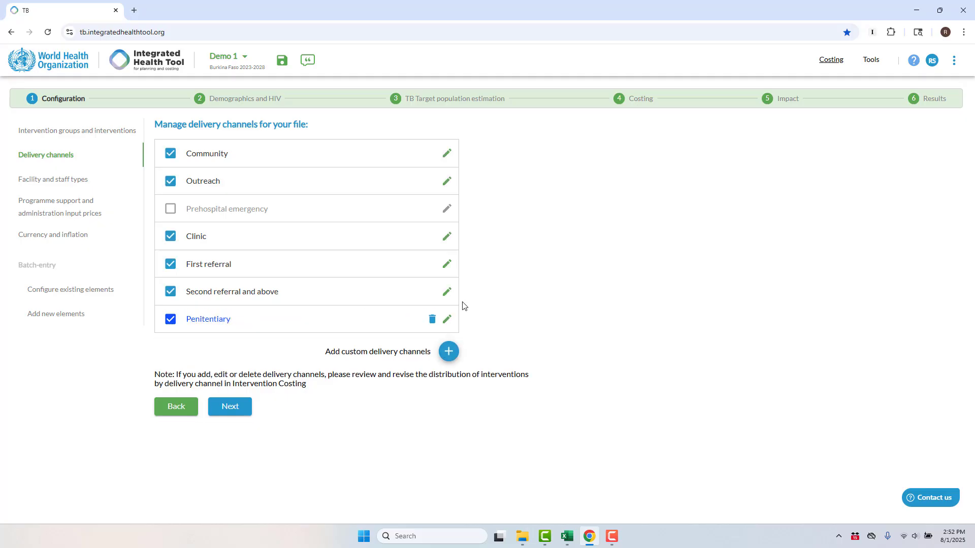
Open the facility types and exclude the Prehospital emergency facility type.
{"action": "left_click", "coordinate": [62, 184]}
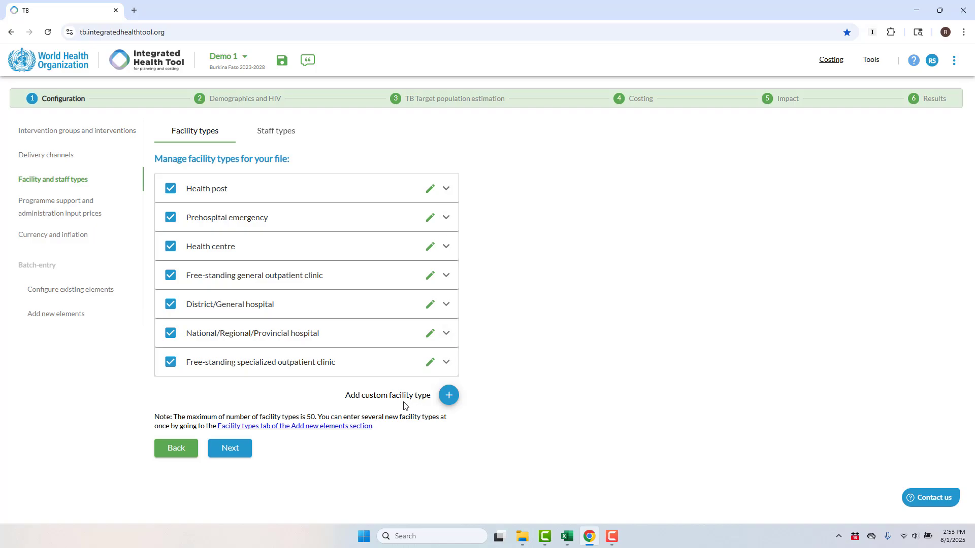
{"action": "left_click", "coordinate": [168, 219]}
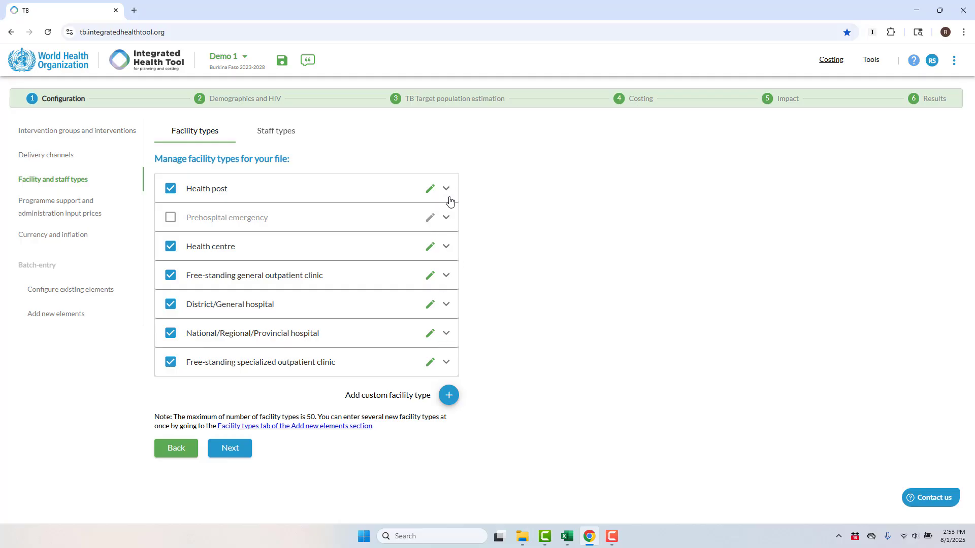
Add a custom facility type named demo.
{"action": "left_click", "coordinate": [448, 395]}
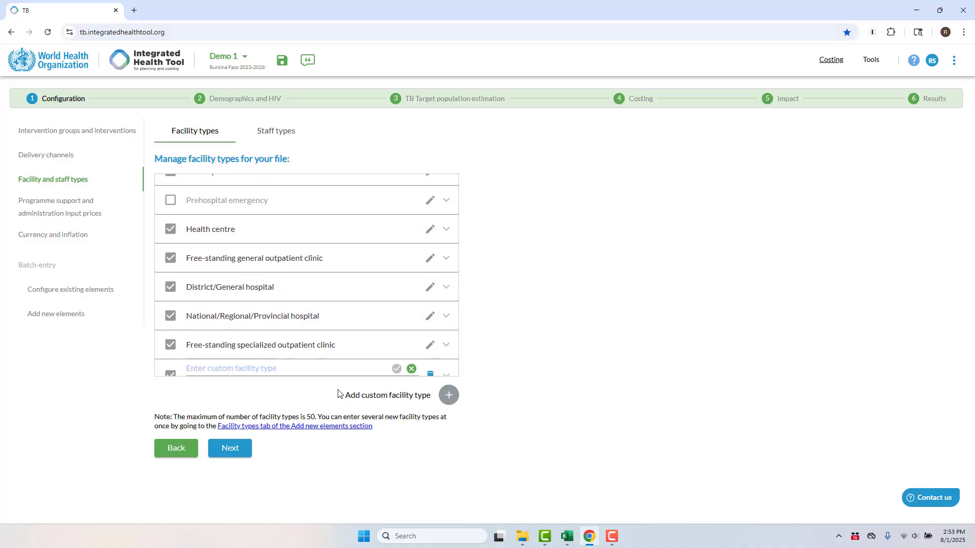
{"action": "left_click", "coordinate": [314, 359]}
{"action": "type", "text": "demo"}
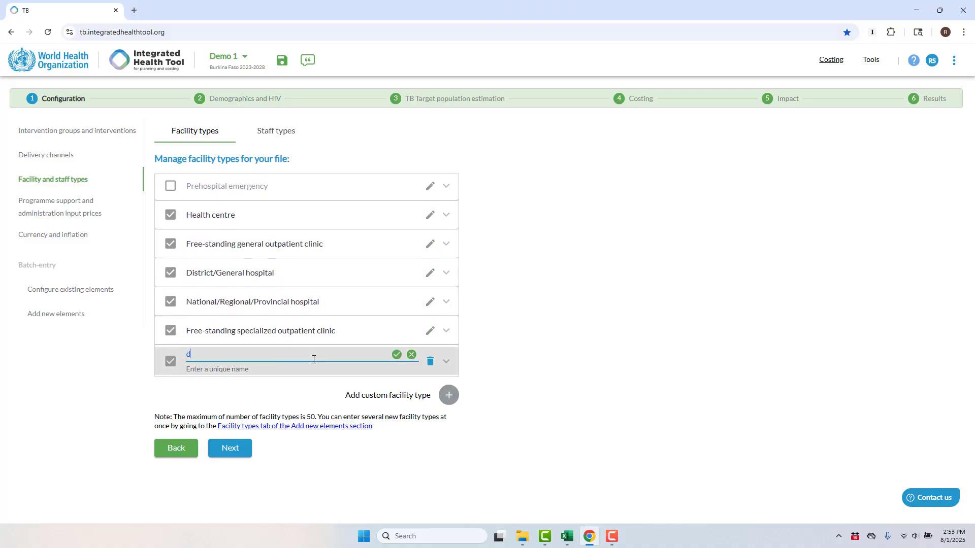
{"action": "left_click", "coordinate": [397, 356]}
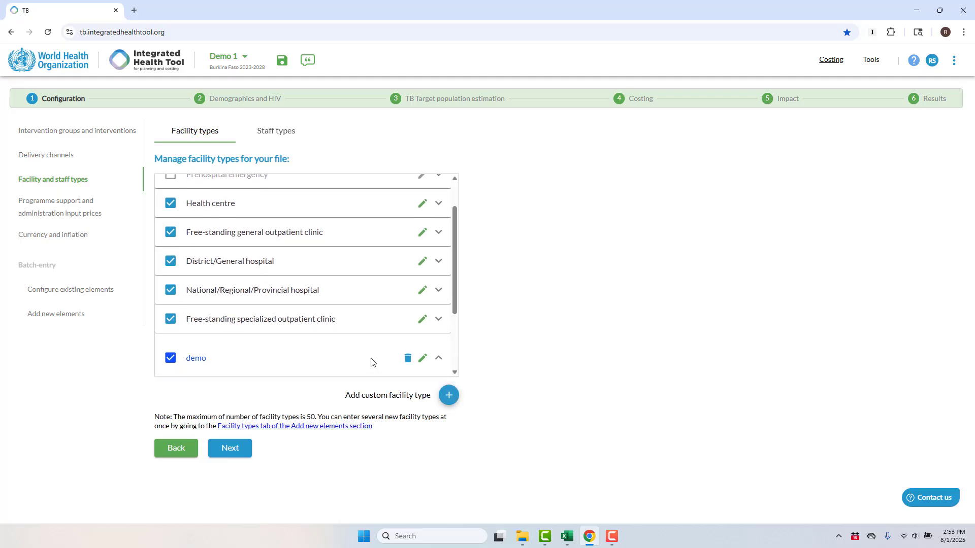
Configure the new facility type as delivering interventions, with Health post as default facility type and Clinic as default delivery channel.
{"action": "left_click", "coordinate": [264, 300]}
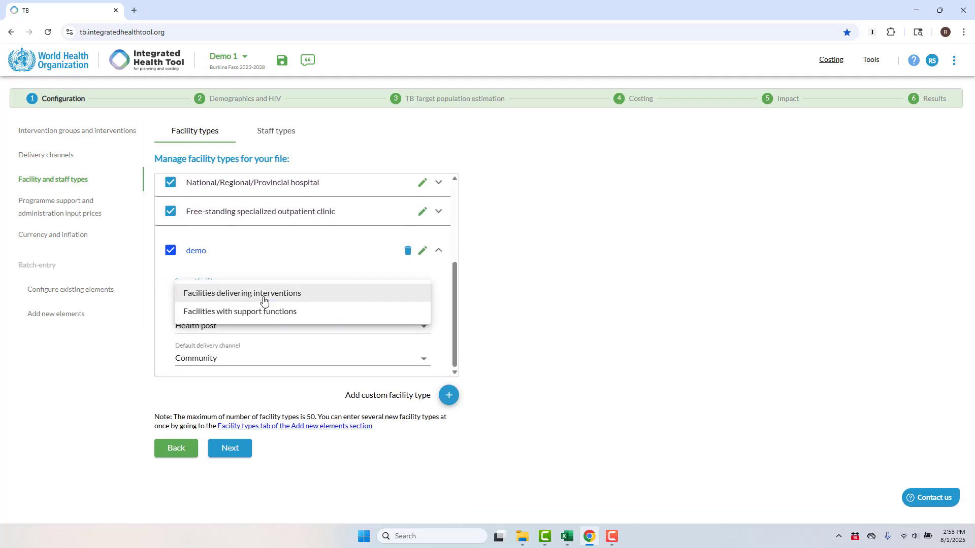
{"action": "left_click", "coordinate": [264, 298]}
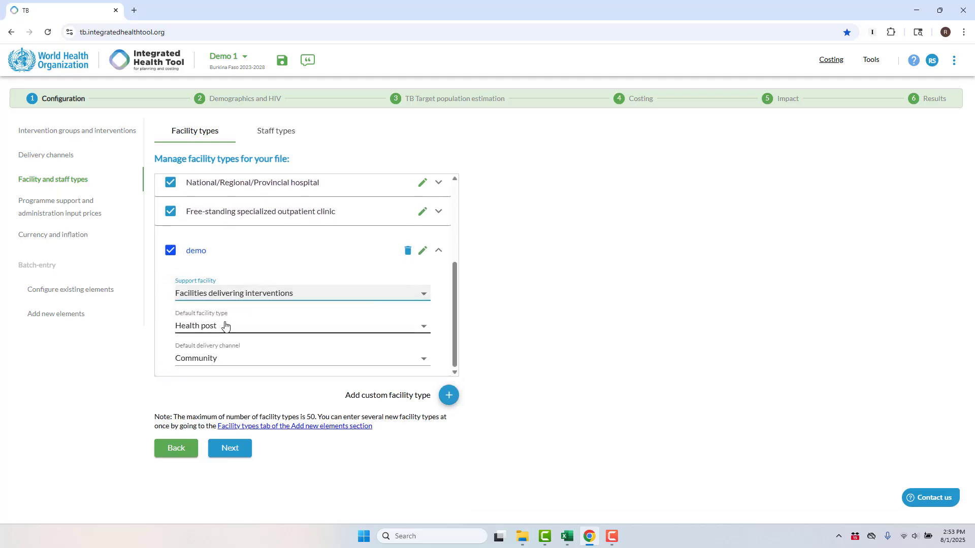
{"action": "left_click", "coordinate": [225, 326]}
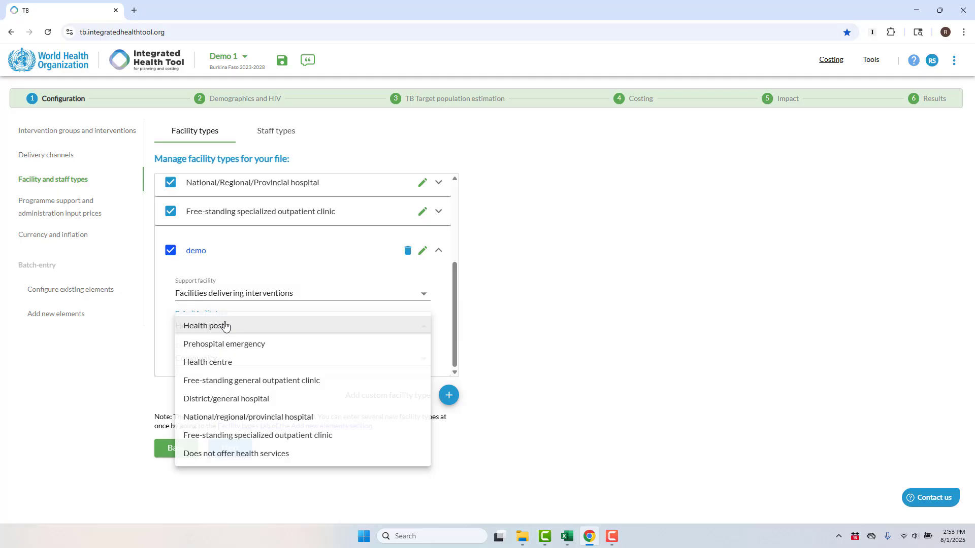
{"action": "left_click", "coordinate": [255, 330]}
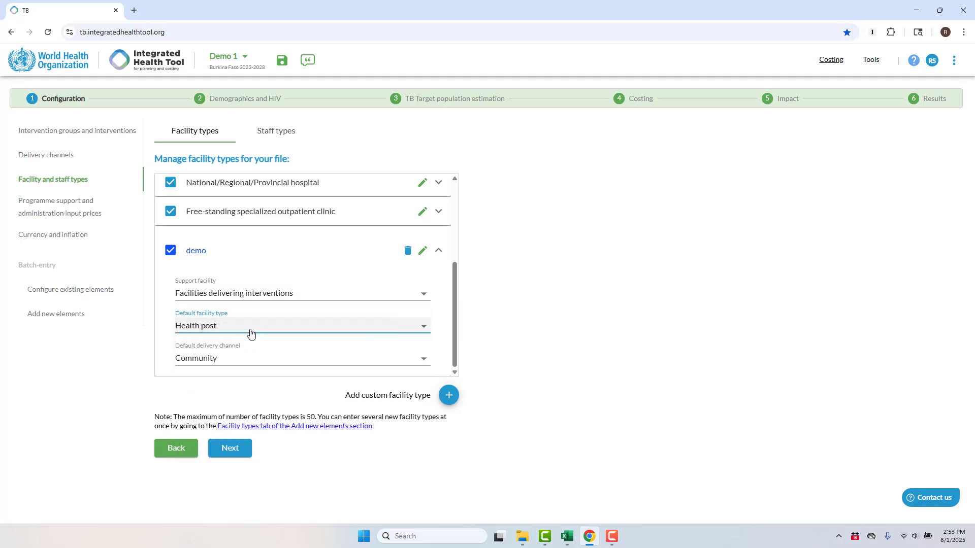
{"action": "left_click", "coordinate": [255, 359]}
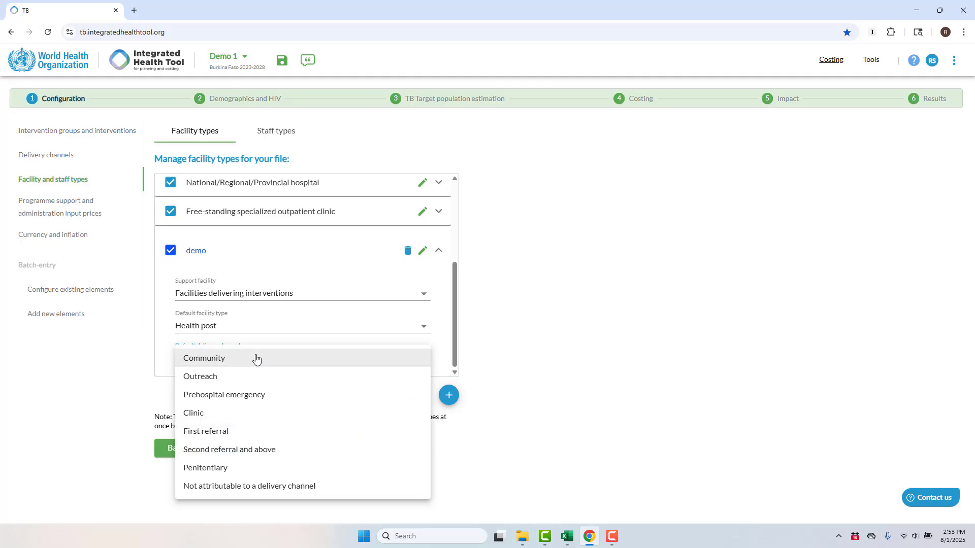
{"action": "left_click", "coordinate": [255, 411]}
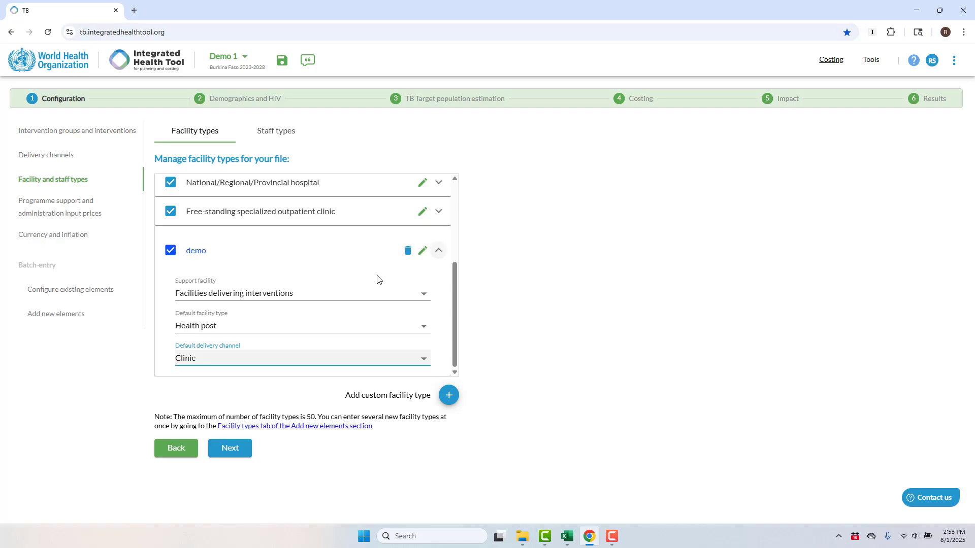
Rename the custom facility type from demo to NRL.
{"action": "left_click", "coordinate": [422, 251]}
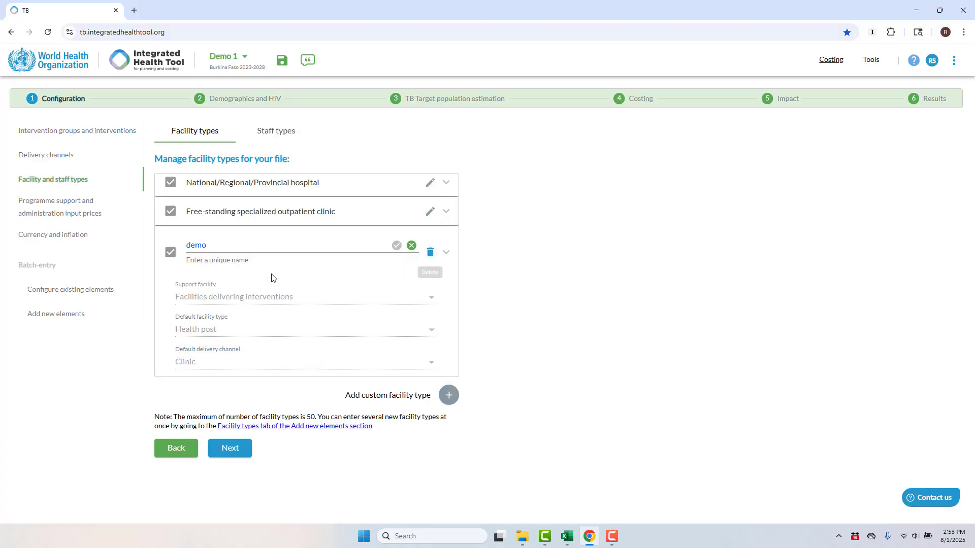
{"action": "left_click_drag", "start_coordinate": [267, 248], "coordinate": [155, 235]}
{"action": "type", "text": "NRL"}
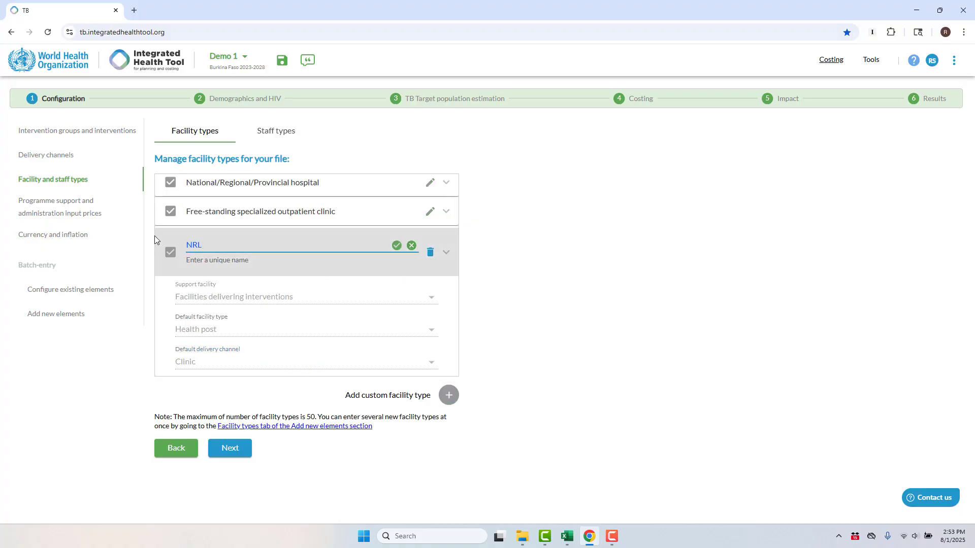
{"action": "key", "text": "Return"}
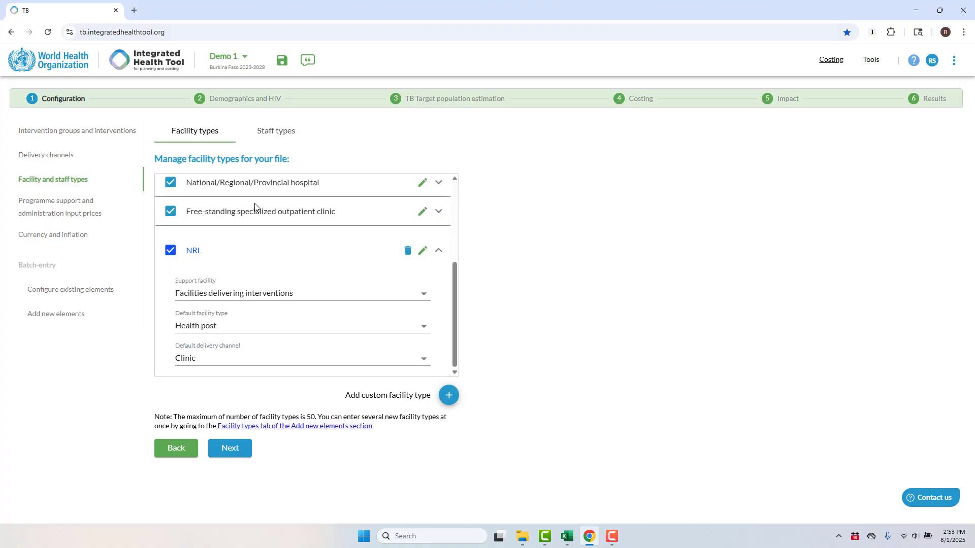
Set the NRL facility type's default facility type to District/general hospital and collapse its details.
{"action": "left_click", "coordinate": [243, 327]}
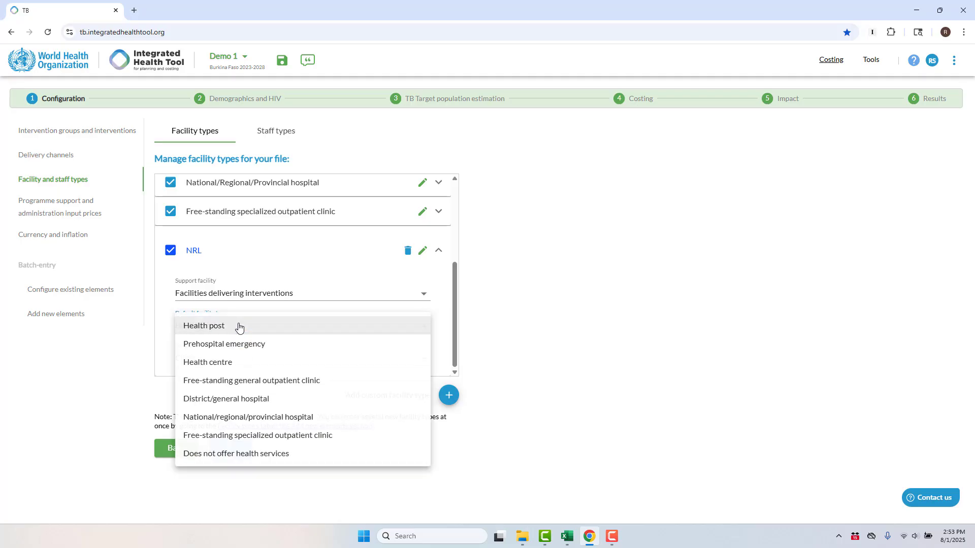
{"action": "left_click", "coordinate": [244, 399]}
{"action": "left_click", "coordinate": [438, 251]}
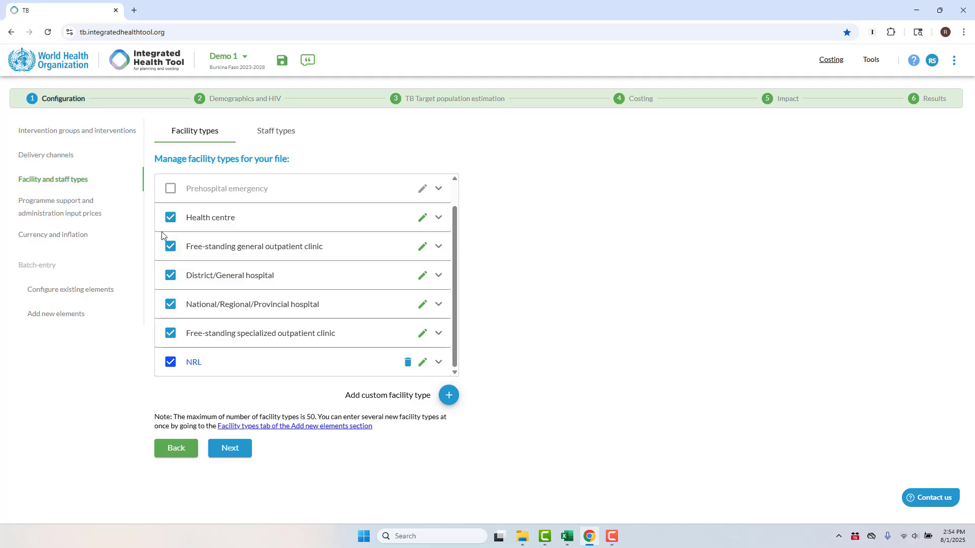
Open the staff types list and add a custom staff type named TB counselor.
{"action": "scroll", "coordinate": [170, 231], "scroll_direction": "up", "scroll_amount": 1}
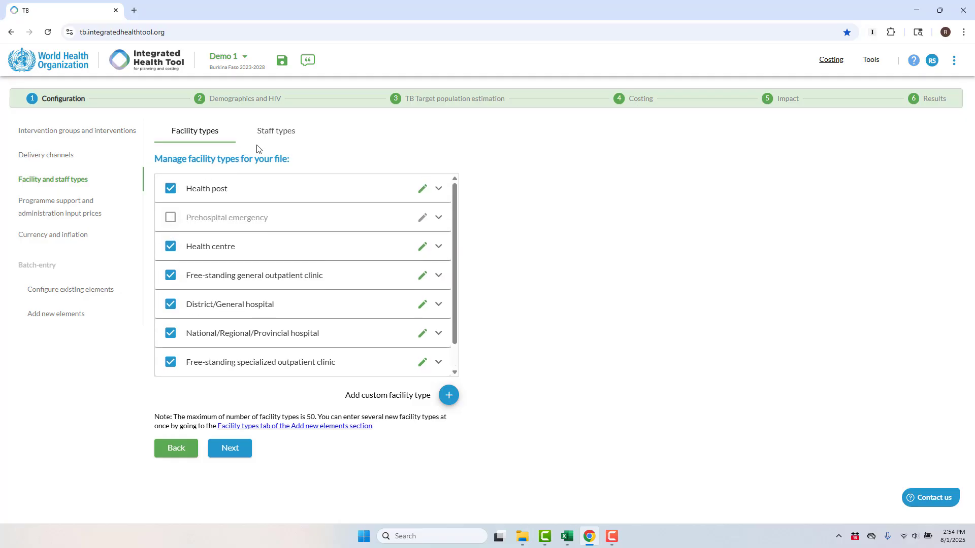
{"action": "left_click", "coordinate": [278, 139]}
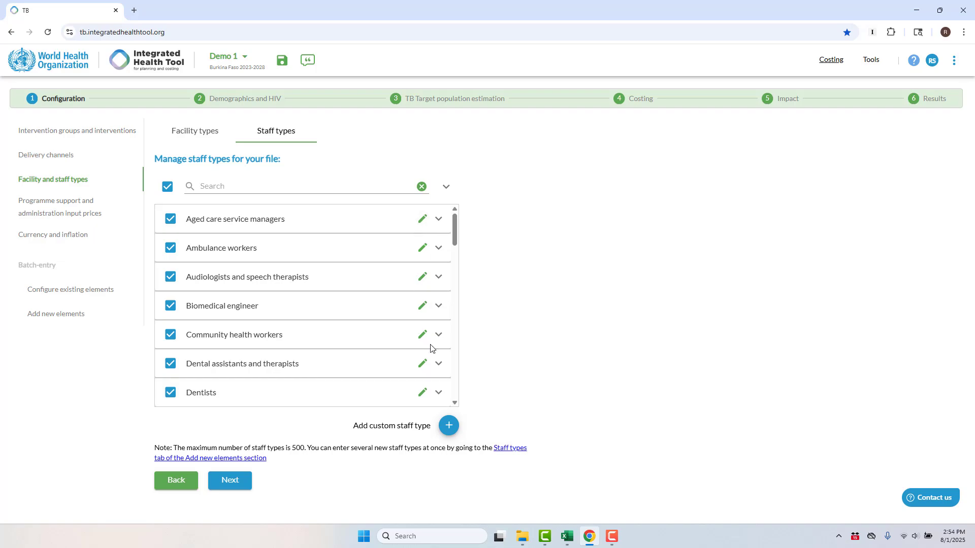
{"action": "left_click", "coordinate": [449, 426]}
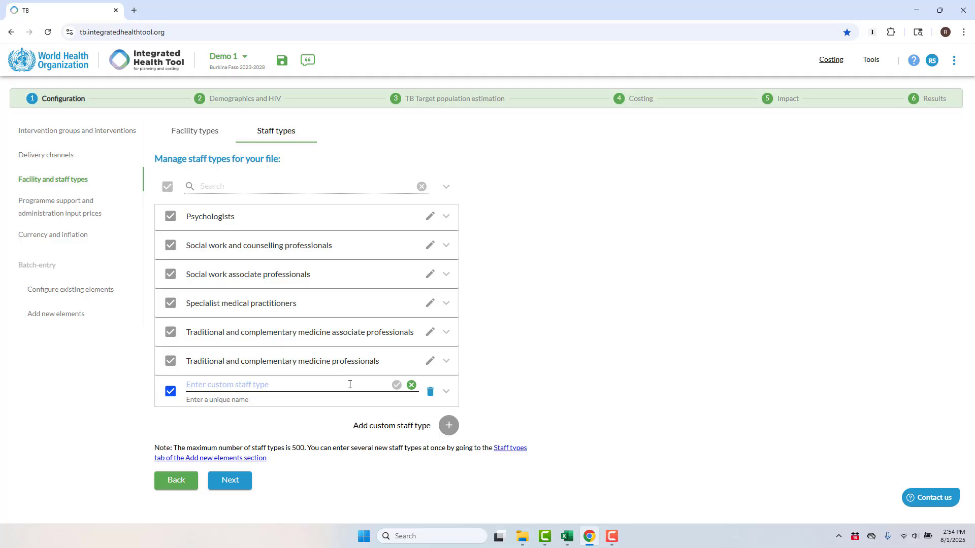
{"action": "left_click", "coordinate": [411, 385]}
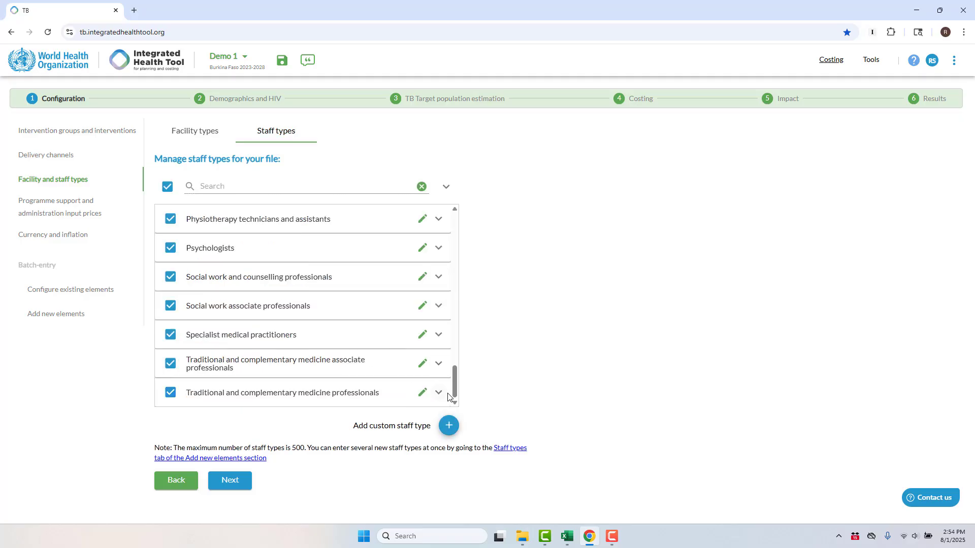
{"action": "left_click", "coordinate": [450, 427]}
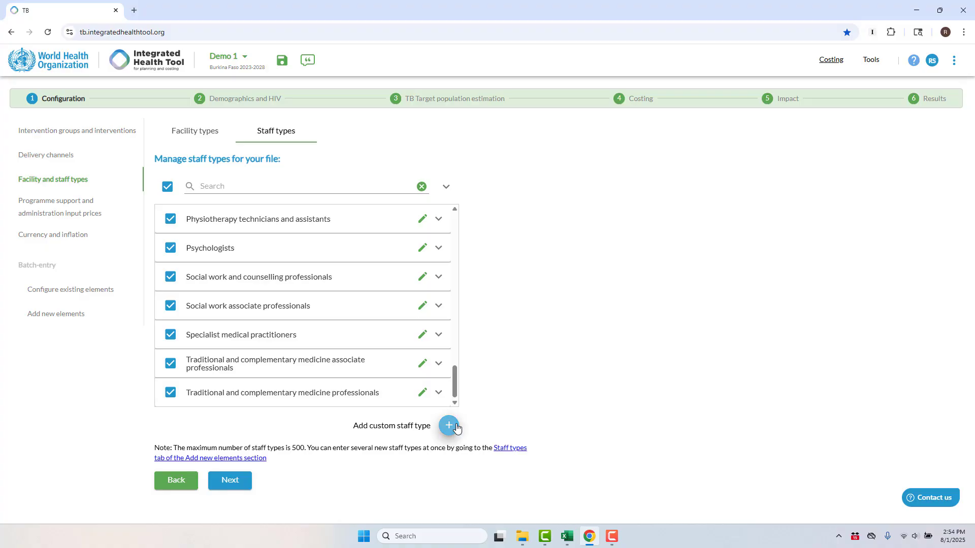
{"action": "left_click", "coordinate": [331, 386]}
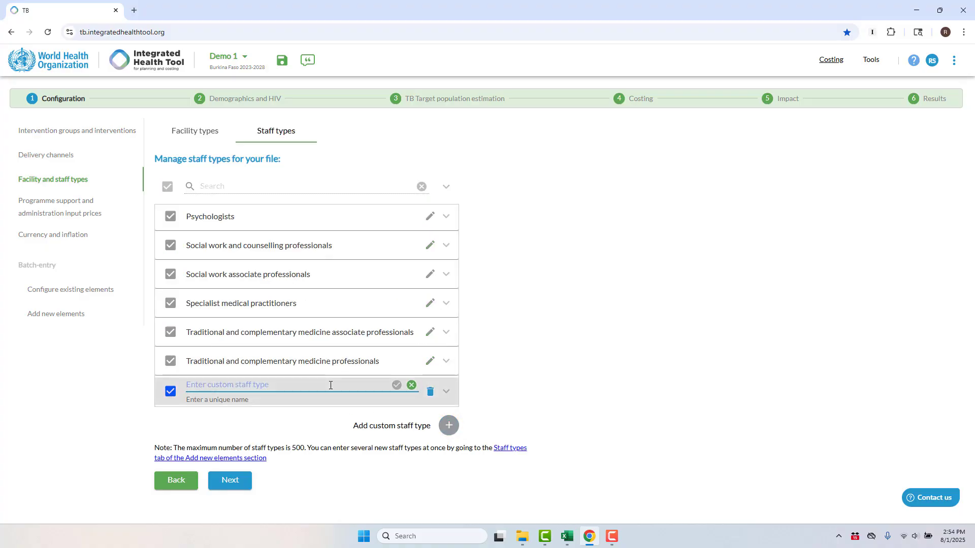
{"action": "type", "text": "TB counselor"}
{"action": "left_click", "coordinate": [396, 385]}
Set the TB counselor's default staff type to Community health workers.
{"action": "left_click", "coordinate": [272, 358]}
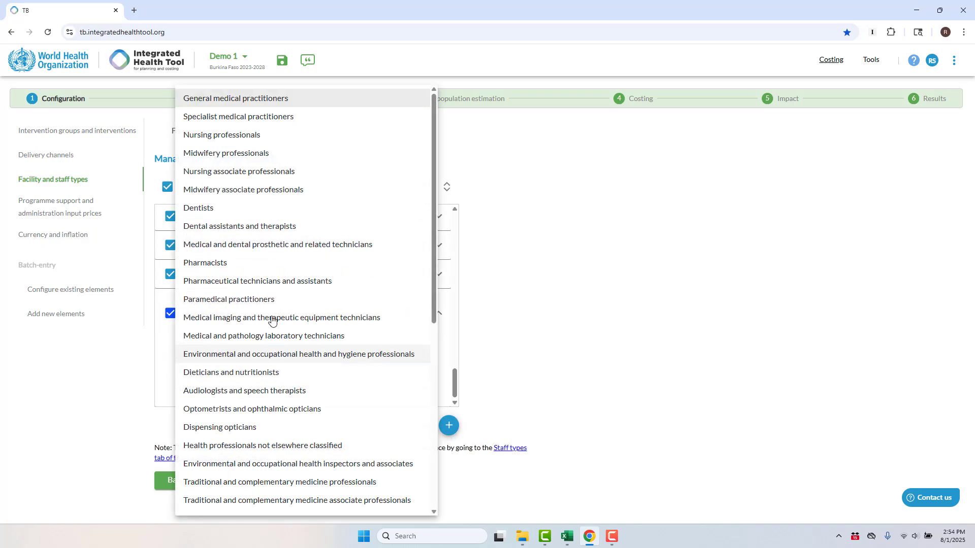
{"action": "scroll", "coordinate": [246, 426], "scroll_direction": "down", "scroll_amount": 1}
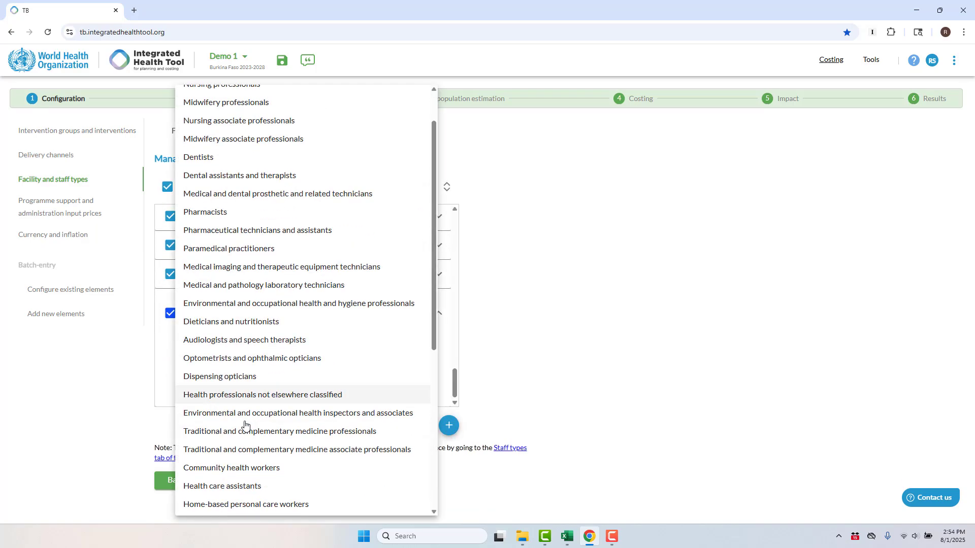
{"action": "left_click", "coordinate": [244, 463]}
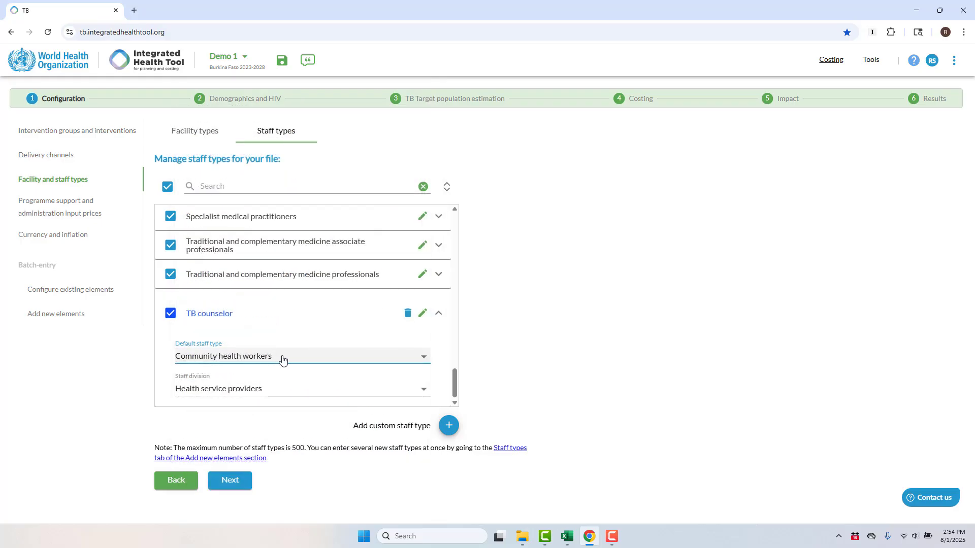
{"action": "left_click", "coordinate": [283, 358]}
{"action": "scroll", "coordinate": [283, 360], "scroll_direction": "down", "scroll_amount": 5}
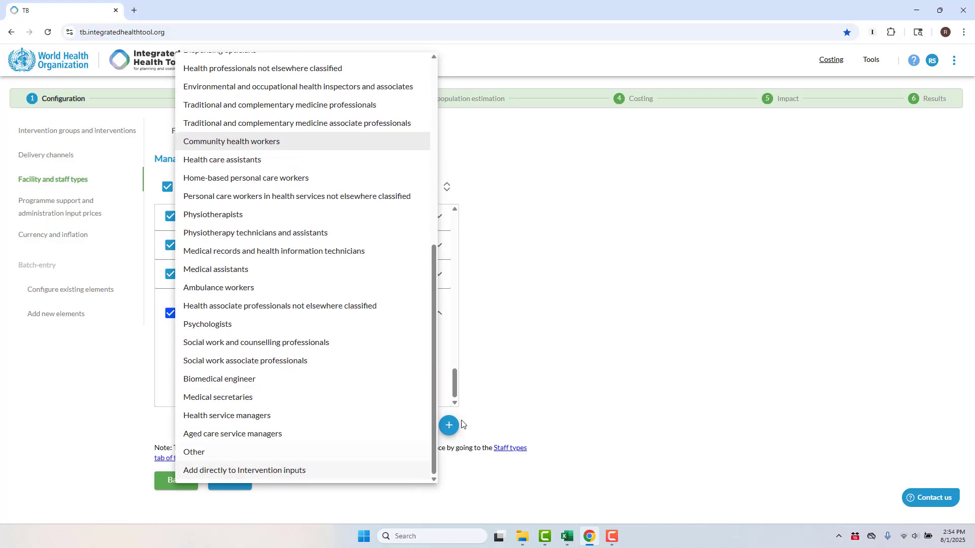
{"action": "left_click", "coordinate": [569, 366]}
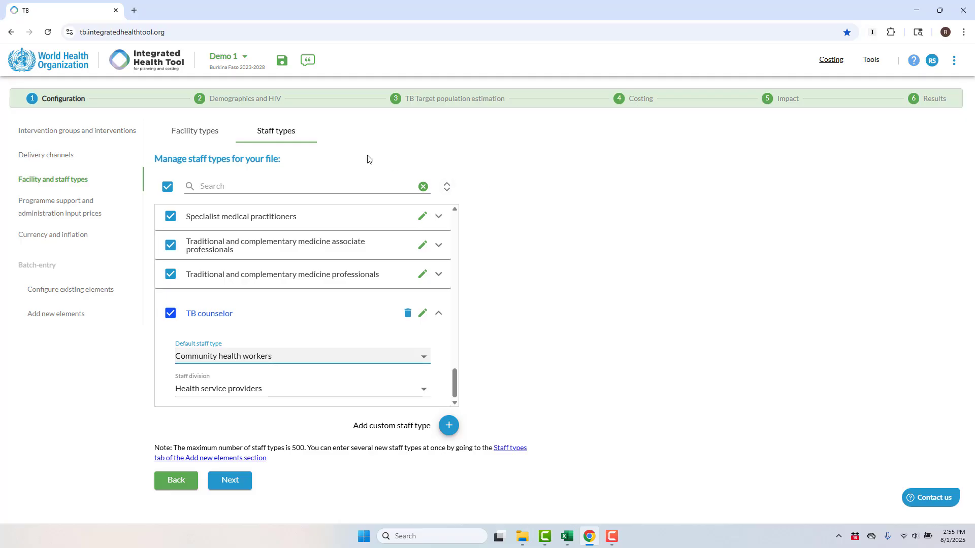
In programme support input prices, set the Training: Participant per diem unit cost to 30 with source MOH circular.
{"action": "left_click", "coordinate": [57, 207]}
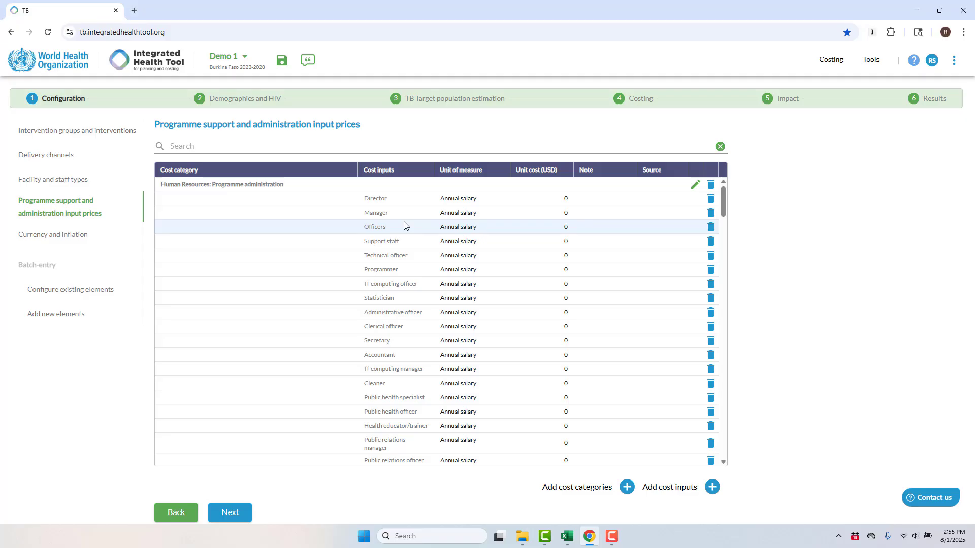
{"action": "scroll", "coordinate": [515, 236], "scroll_direction": "down", "scroll_amount": 2}
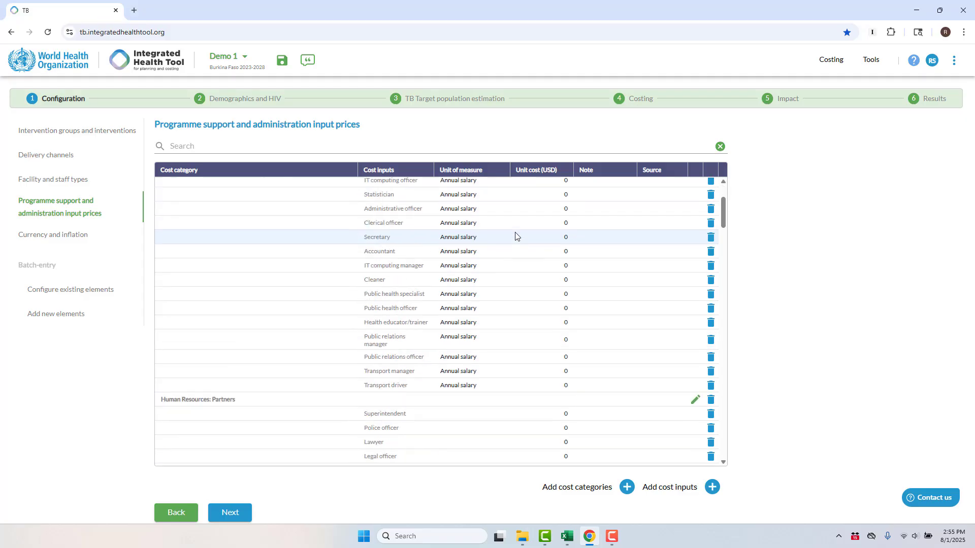
{"action": "scroll", "coordinate": [515, 236], "scroll_direction": "down", "scroll_amount": 10}
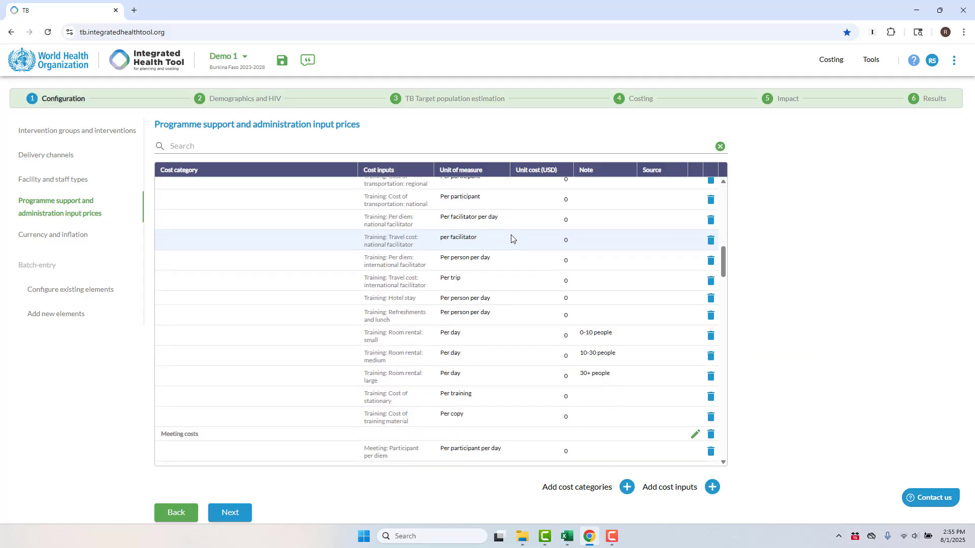
{"action": "scroll", "coordinate": [512, 238], "scroll_direction": "up", "scroll_amount": 3}
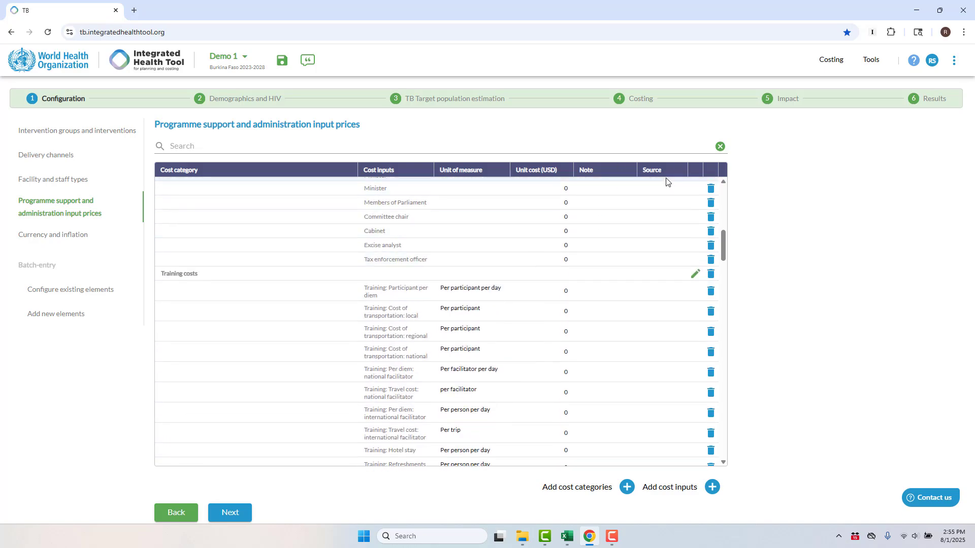
{"action": "left_click", "coordinate": [567, 292]}
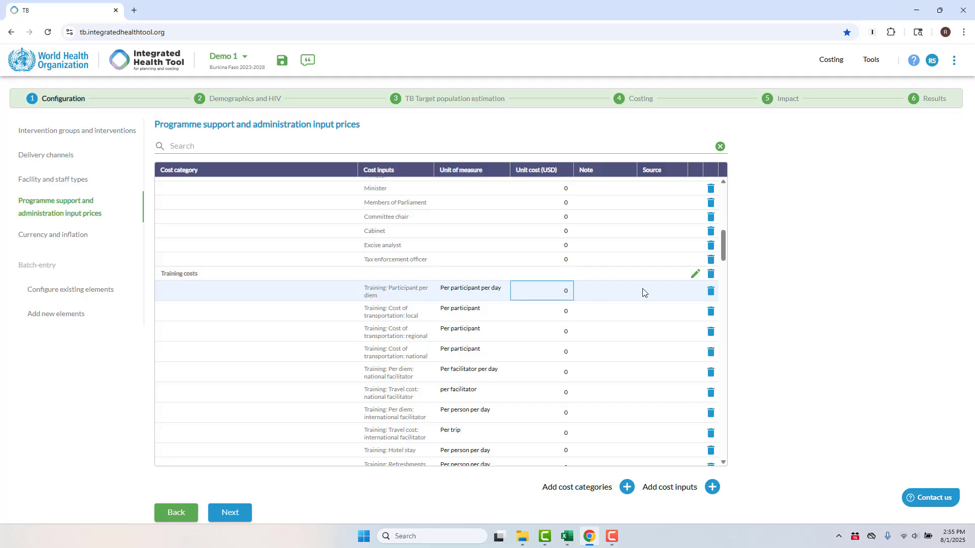
{"action": "type", "text": "3"}
{"action": "key", "text": "Tab"}
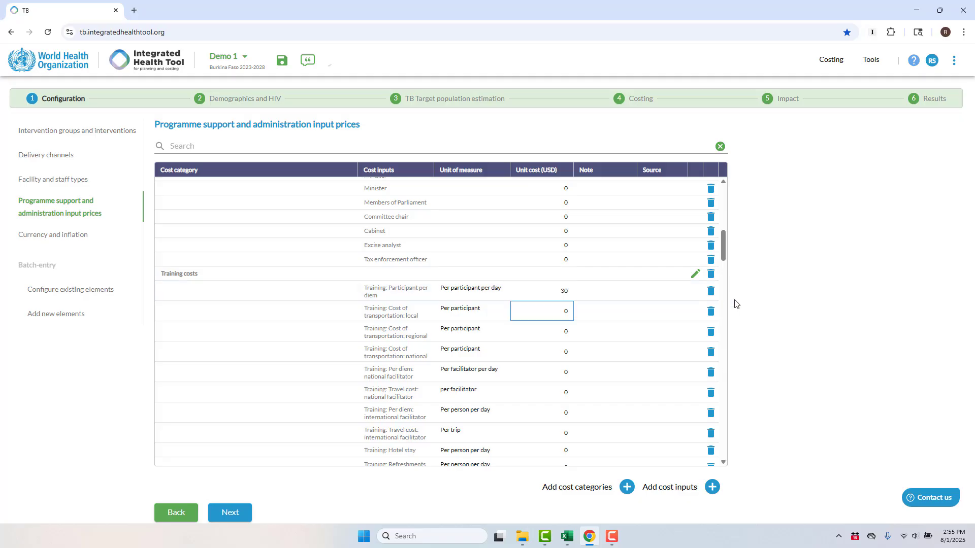
{"action": "key", "text": "Tab"}
{"action": "type", "text": "MOH"}
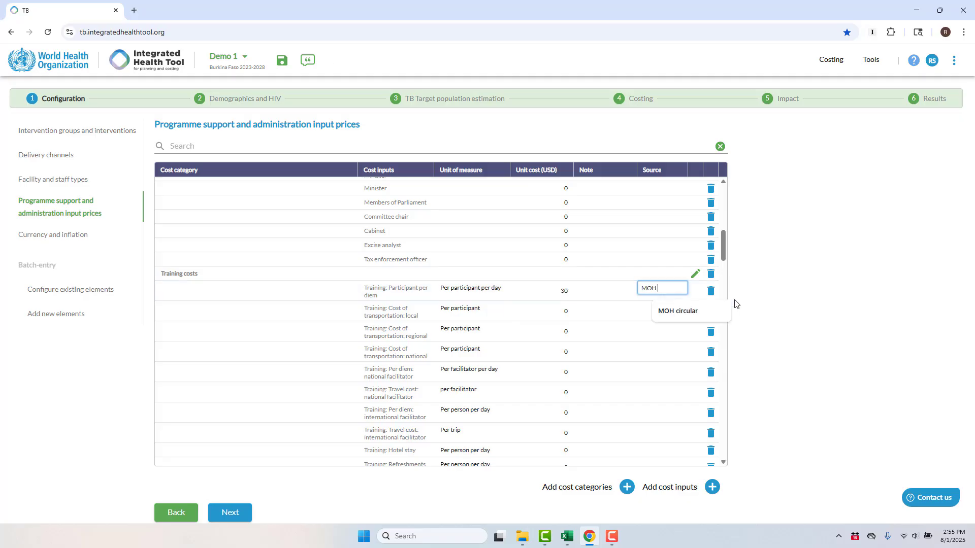
{"action": "type", "text": " circular"}
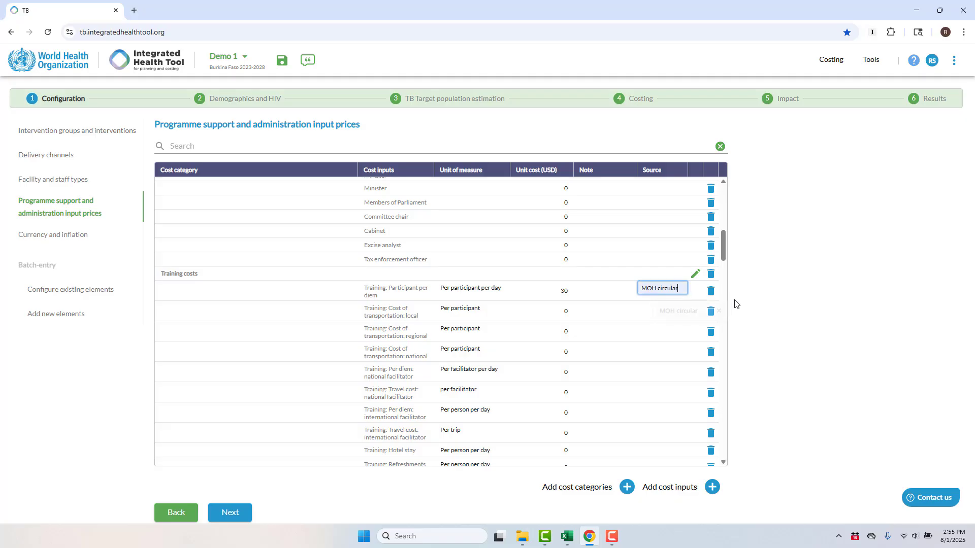
{"action": "left_click", "coordinate": [649, 317]}
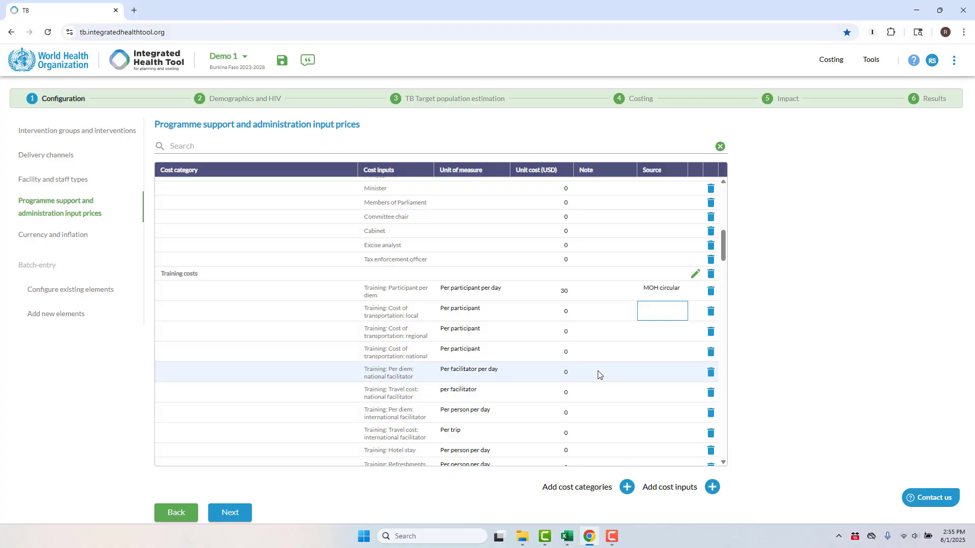
Add a custom cost input named Poster to the Communications and promotional materials cost category.
{"action": "left_click", "coordinate": [712, 487]}
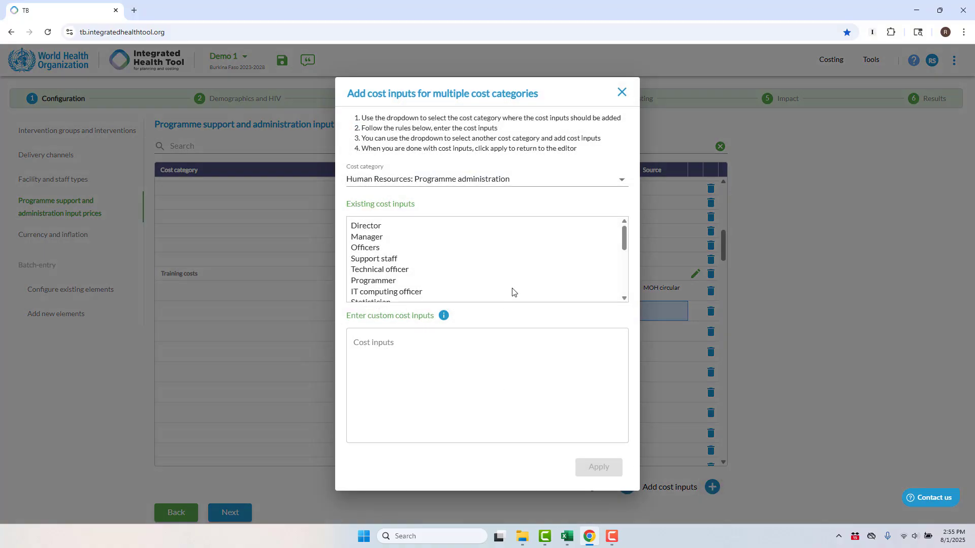
{"action": "left_click", "coordinate": [502, 179]}
{"action": "left_click", "coordinate": [479, 357]}
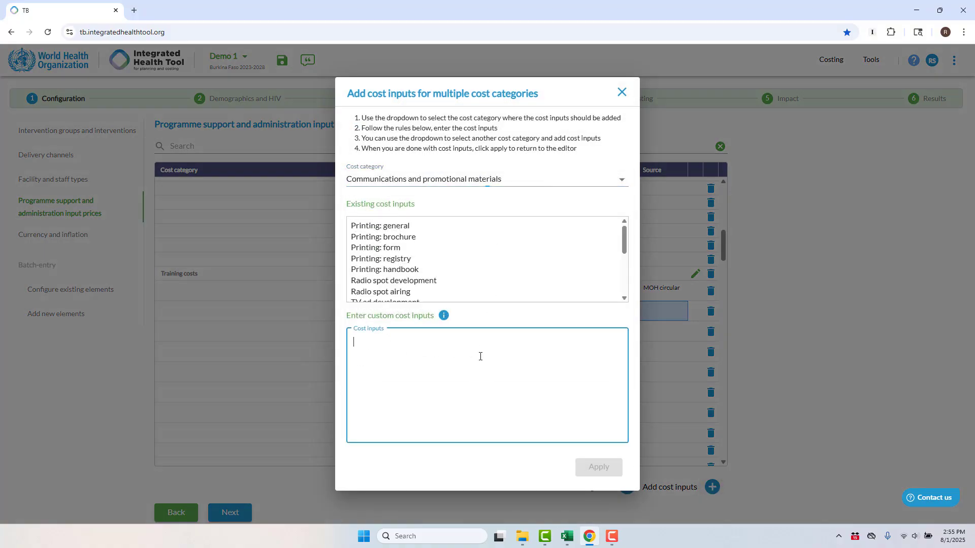
{"action": "type", "text": "Poster"}
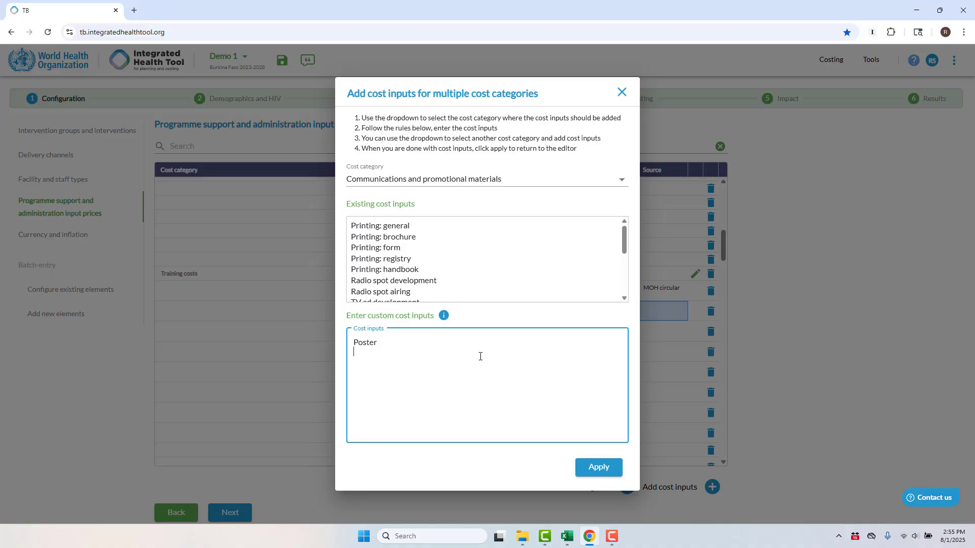
{"action": "left_click", "coordinate": [599, 467]}
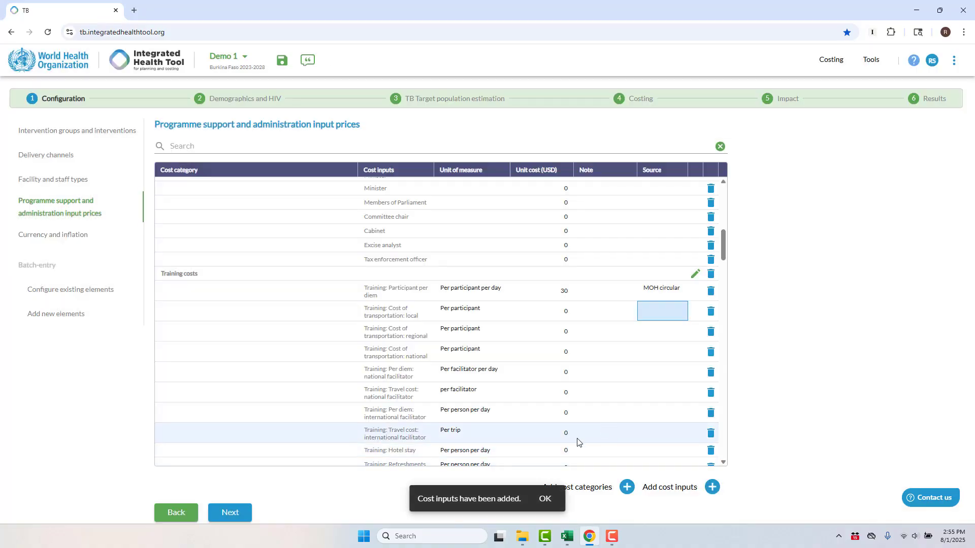
Find the Poster cost input and set its unit cost to 3 and unit of measure to Per poster.
{"action": "left_click", "coordinate": [316, 148]}
{"action": "type", "text": "post"}
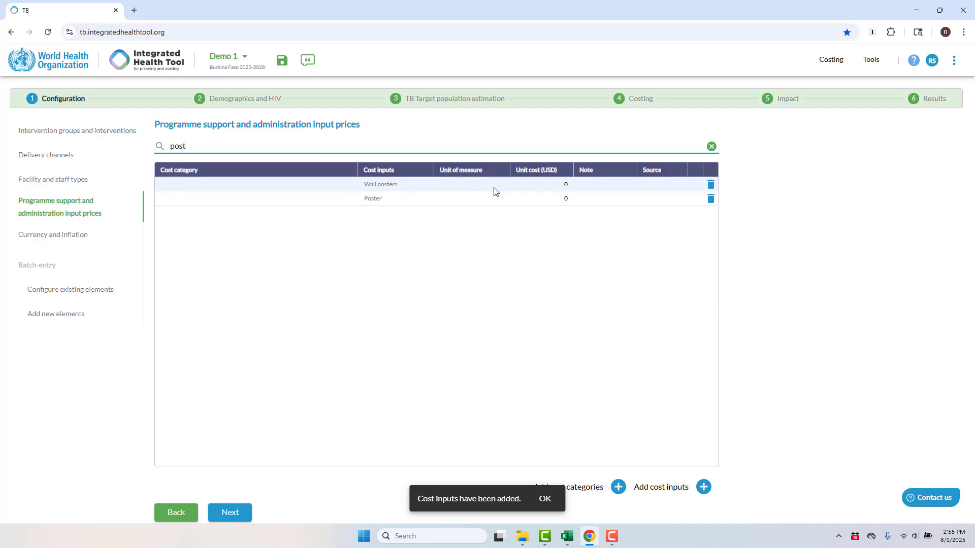
{"action": "left_click", "coordinate": [567, 202]}
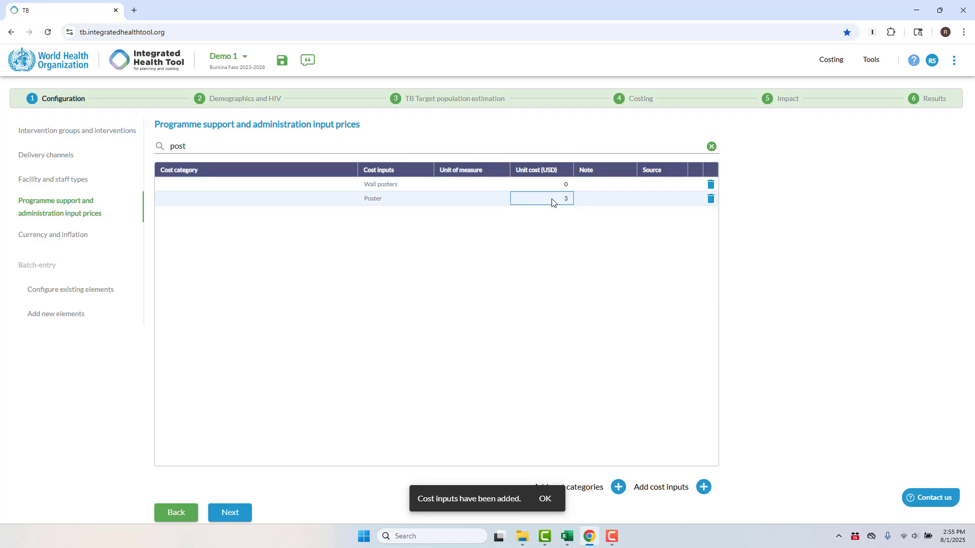
{"action": "left_click", "coordinate": [470, 202]}
{"action": "type", "text": "Per poste"}
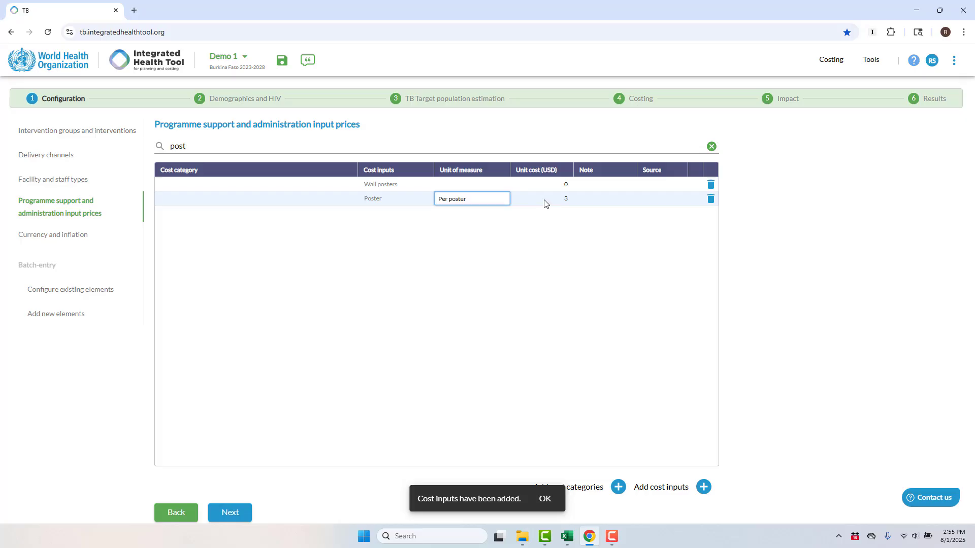
{"action": "type", "text": "r"}
{"action": "left_click", "coordinate": [710, 146]}
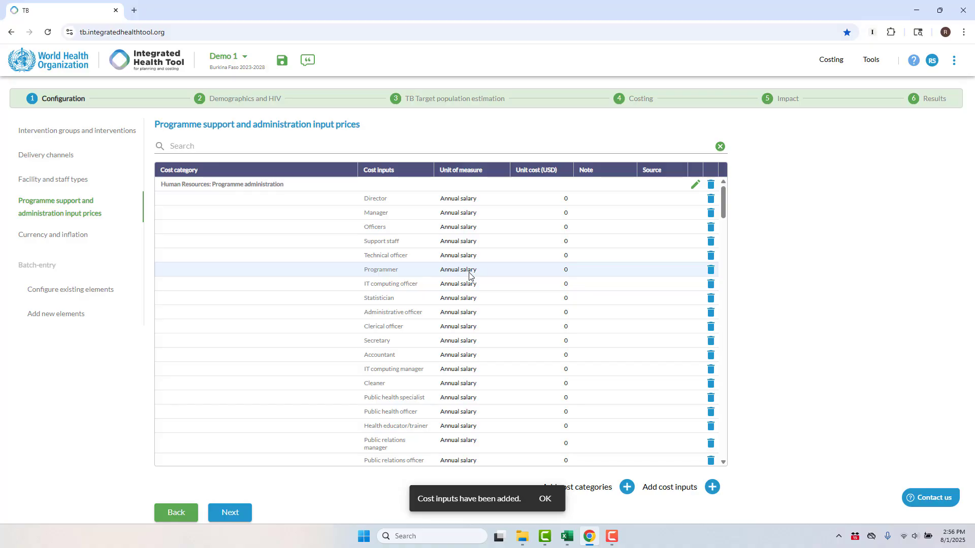
Review the currency selection, exchange rates and inflation rates under Currency and inflation.
{"action": "scroll", "coordinate": [469, 276], "scroll_direction": "down", "scroll_amount": 3}
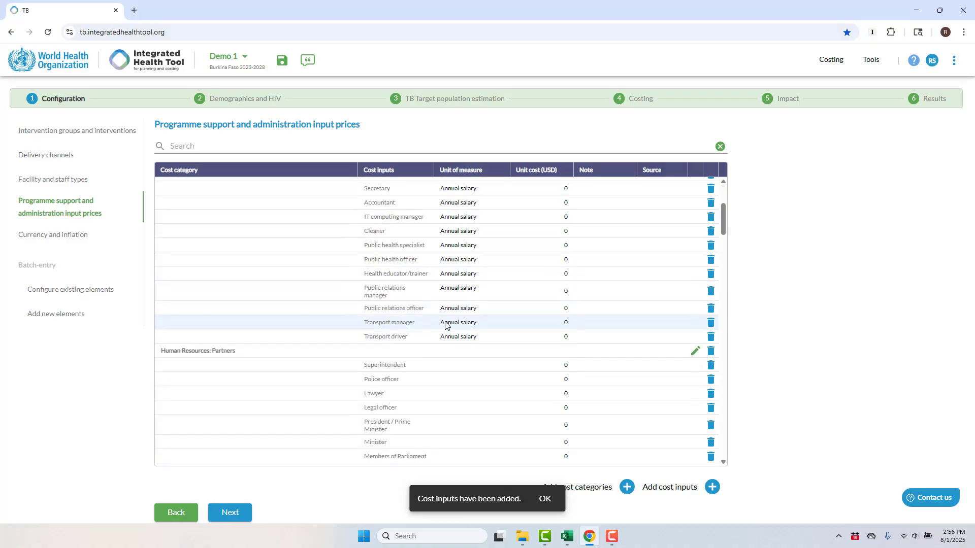
{"action": "scroll", "coordinate": [455, 293], "scroll_direction": "up", "scroll_amount": 2}
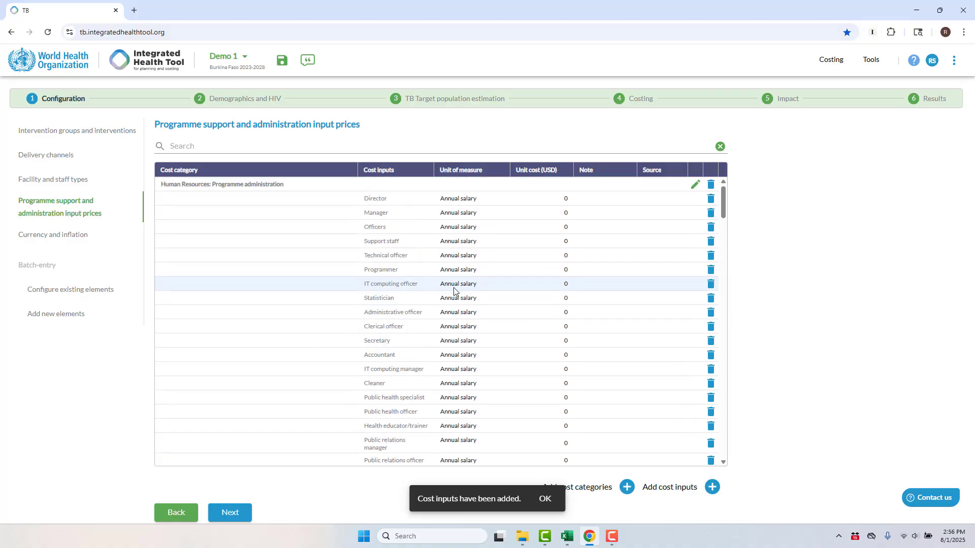
{"action": "left_click", "coordinate": [77, 242]}
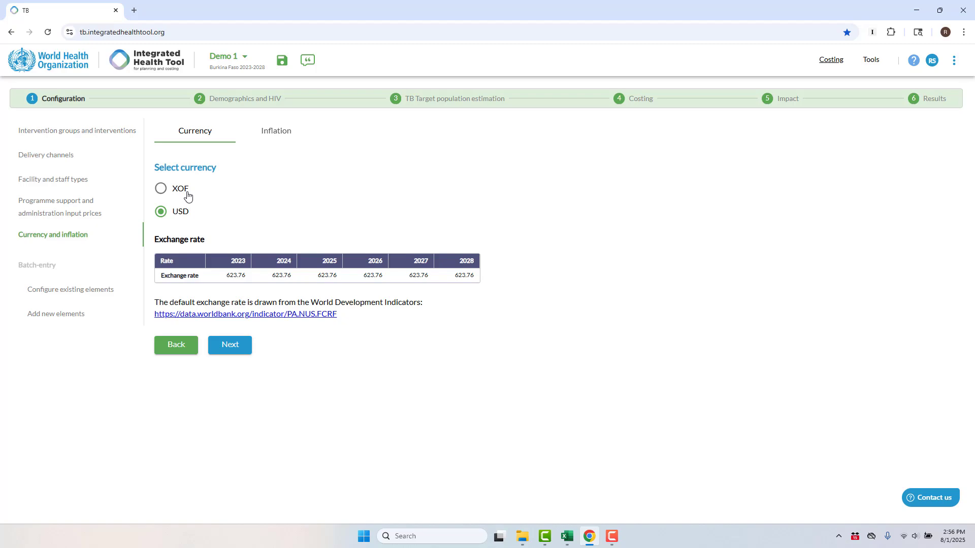
{"action": "left_click", "coordinate": [188, 192]}
{"action": "left_click", "coordinate": [186, 213]}
{"action": "left_click", "coordinate": [278, 131]}
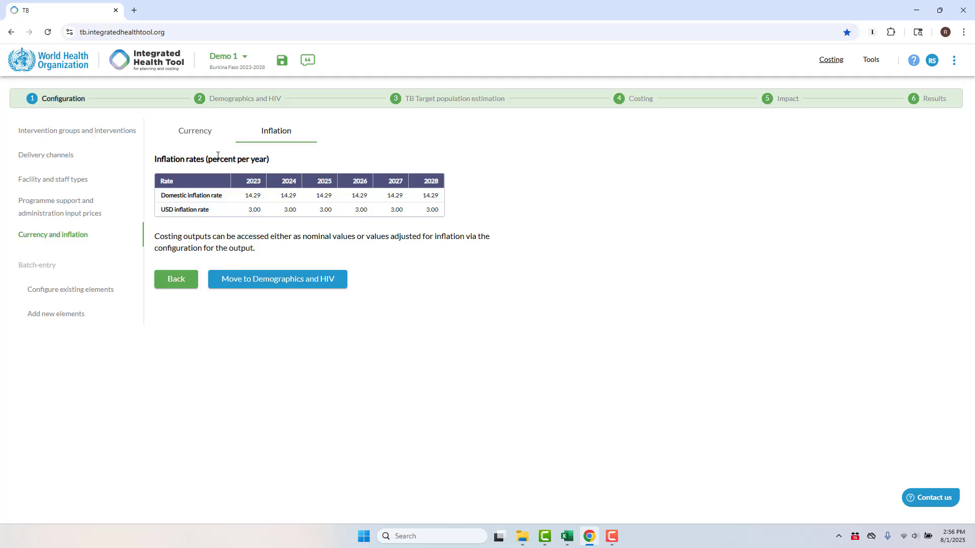
{"action": "left_click", "coordinate": [191, 131]}
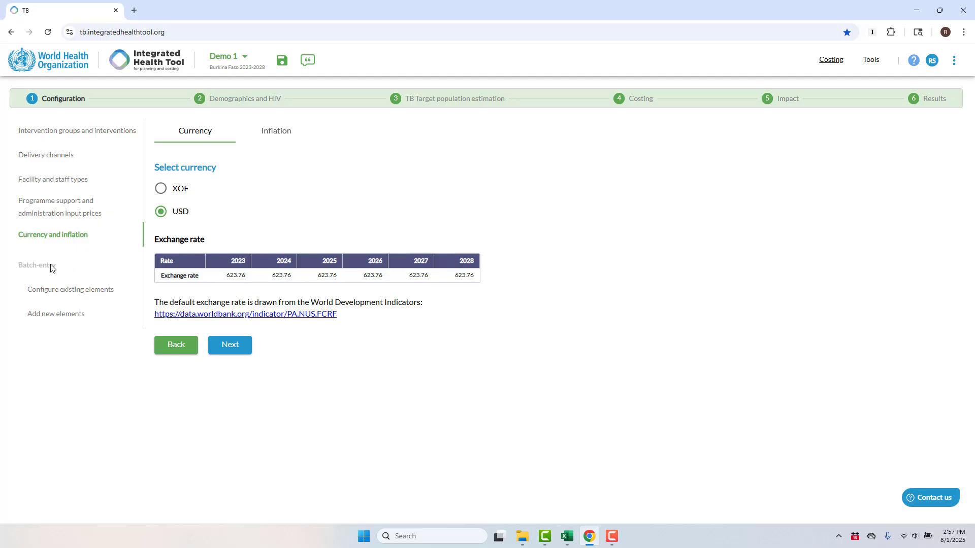
Browse the existing interventions and existing consumables in batch-entry configuration.
{"action": "left_click", "coordinate": [67, 297]}
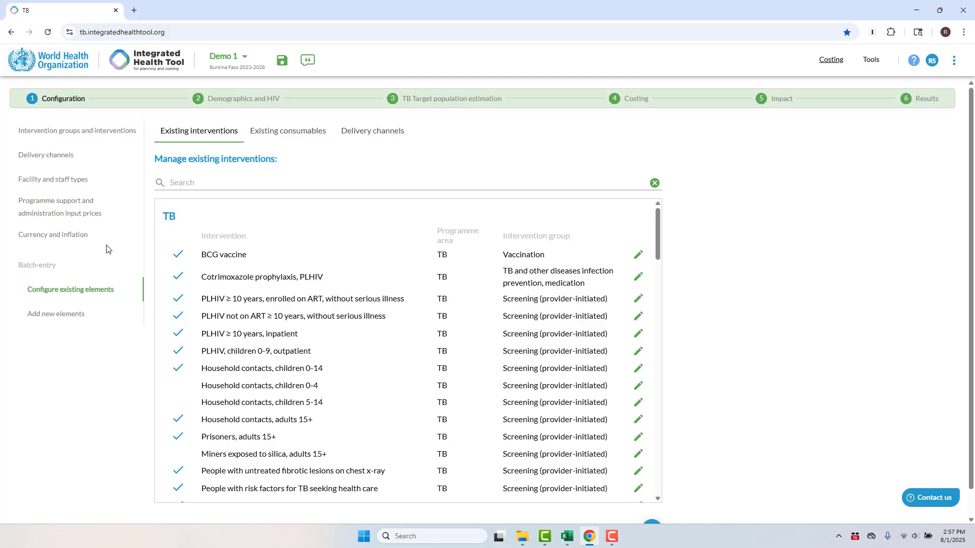
{"action": "left_click", "coordinate": [307, 136]}
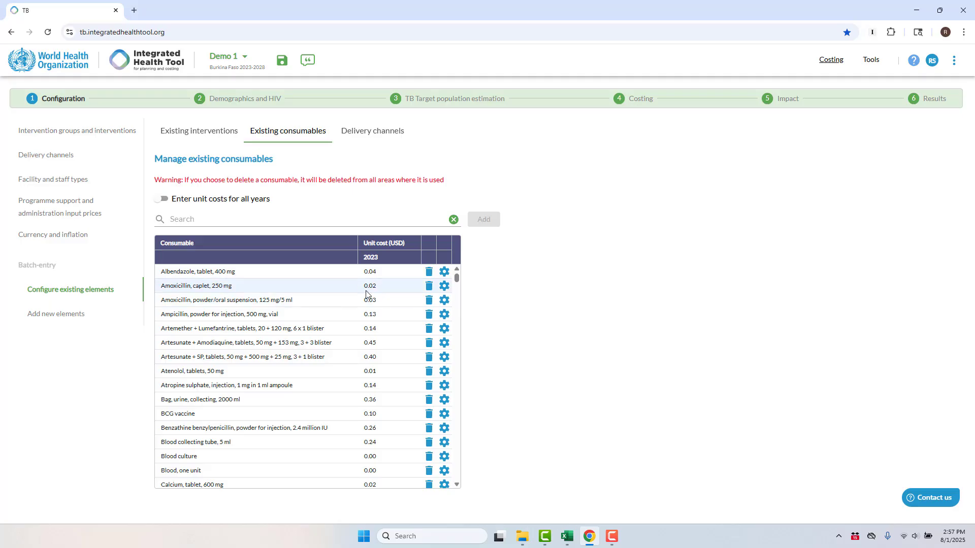
{"action": "left_click", "coordinate": [217, 136]}
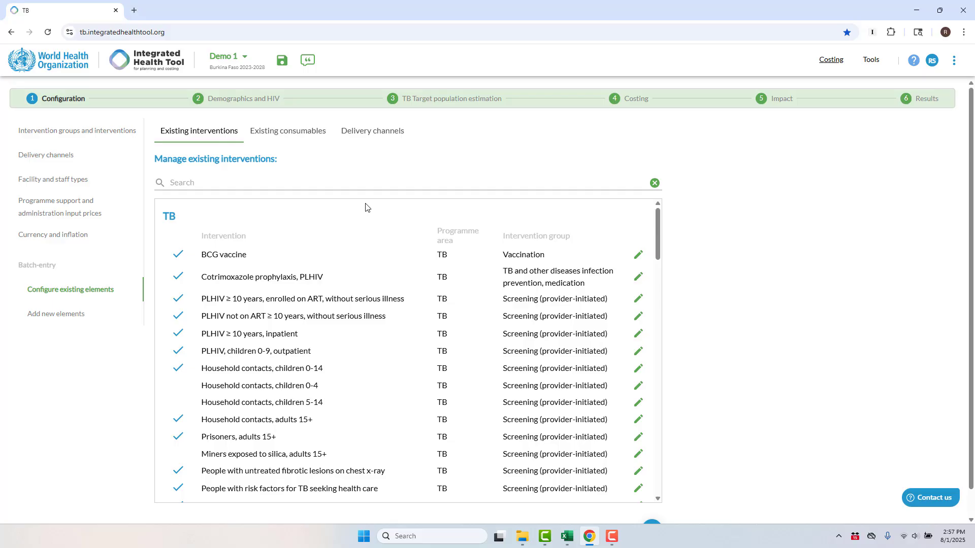
{"action": "scroll", "coordinate": [731, 308], "scroll_direction": "down", "scroll_amount": 1}
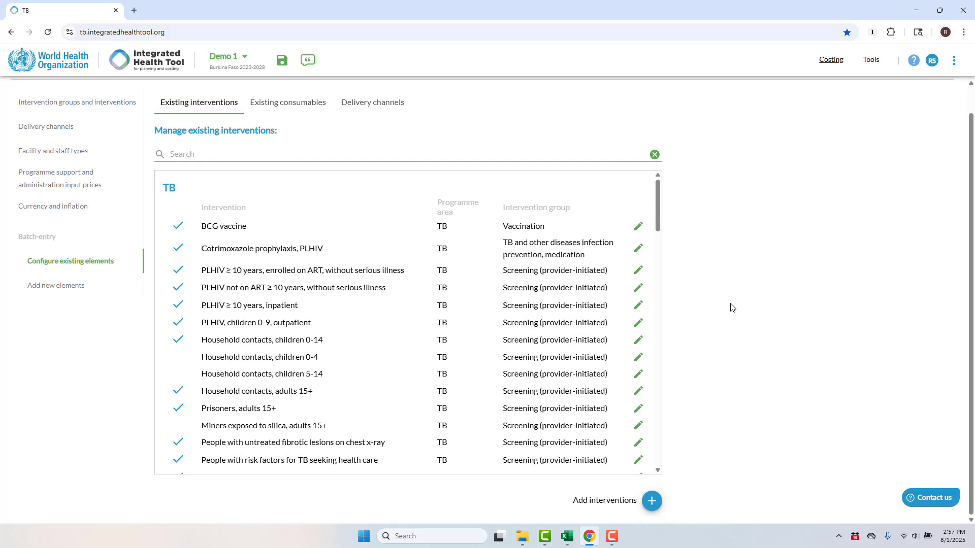
{"action": "scroll", "coordinate": [731, 307], "scroll_direction": "up", "scroll_amount": 1}
{"action": "scroll", "coordinate": [721, 350], "scroll_direction": "down", "scroll_amount": 1}
Add the intervention Asthma: Inhaled short acting beta agonist for intermittent asthma to the Treatment, drug-susceptible group.
{"action": "left_click", "coordinate": [652, 502]}
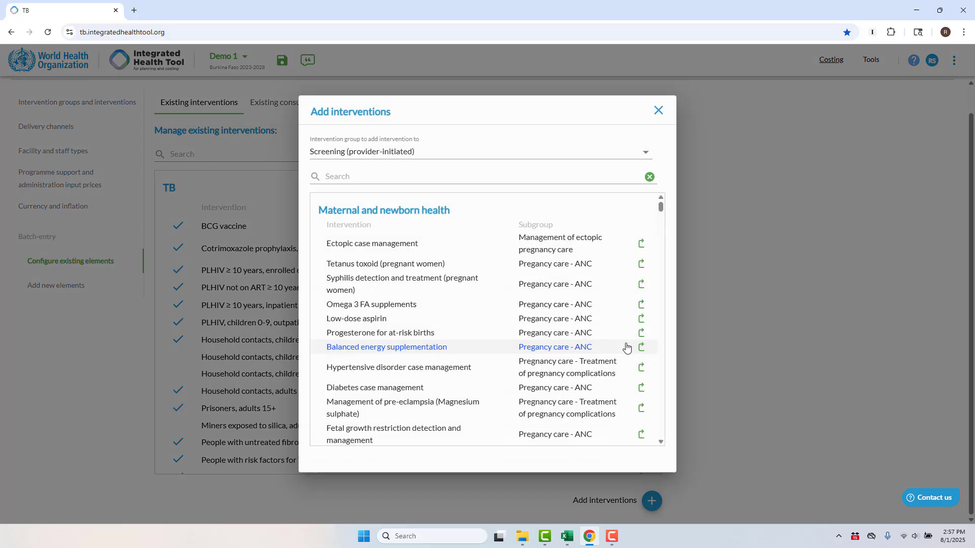
{"action": "left_click", "coordinate": [360, 155]}
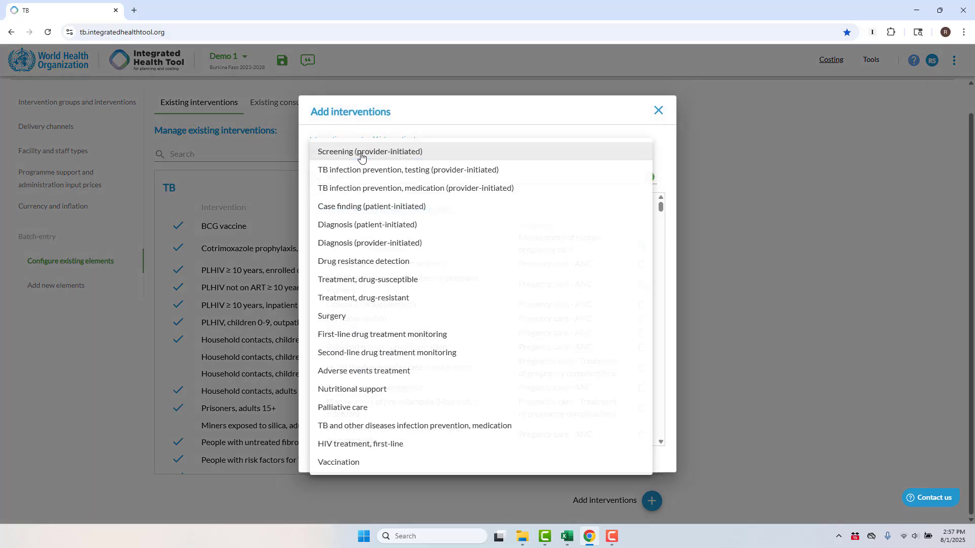
{"action": "left_click", "coordinate": [397, 279]}
{"action": "left_click", "coordinate": [394, 179]}
{"action": "type", "text": "asthma"}
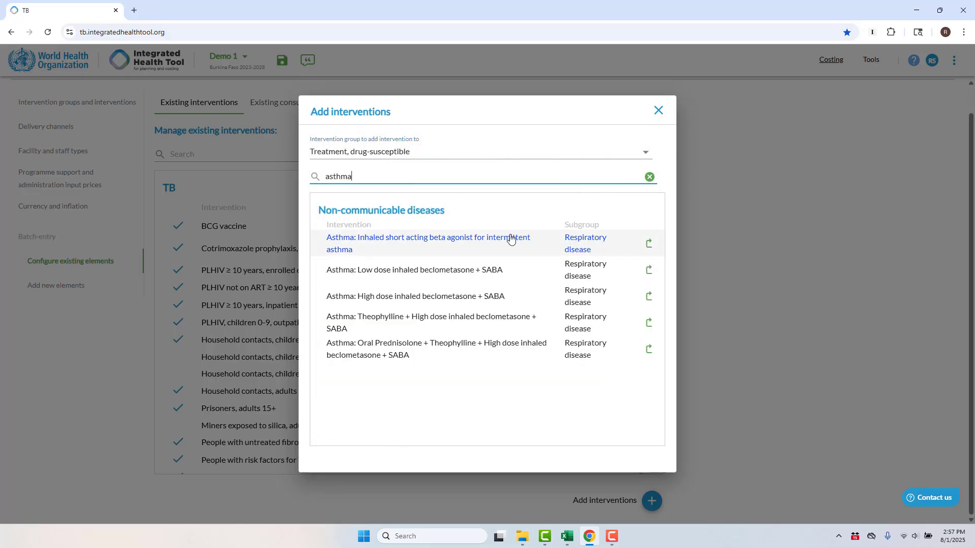
{"action": "left_click", "coordinate": [647, 244]}
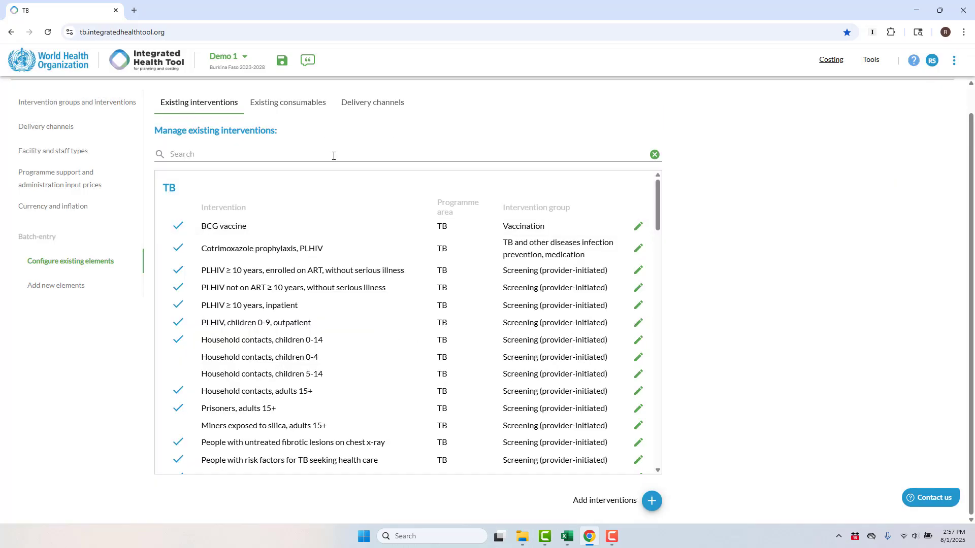
Search the existing interventions for ast, then clear the search.
{"action": "left_click", "coordinate": [334, 153]}
{"action": "type", "text": "ast"}
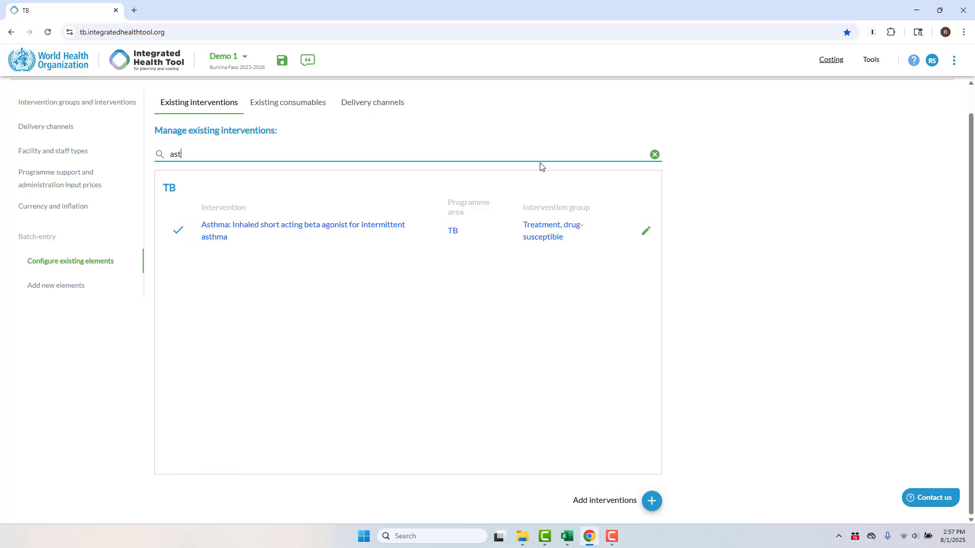
{"action": "left_click", "coordinate": [654, 154]}
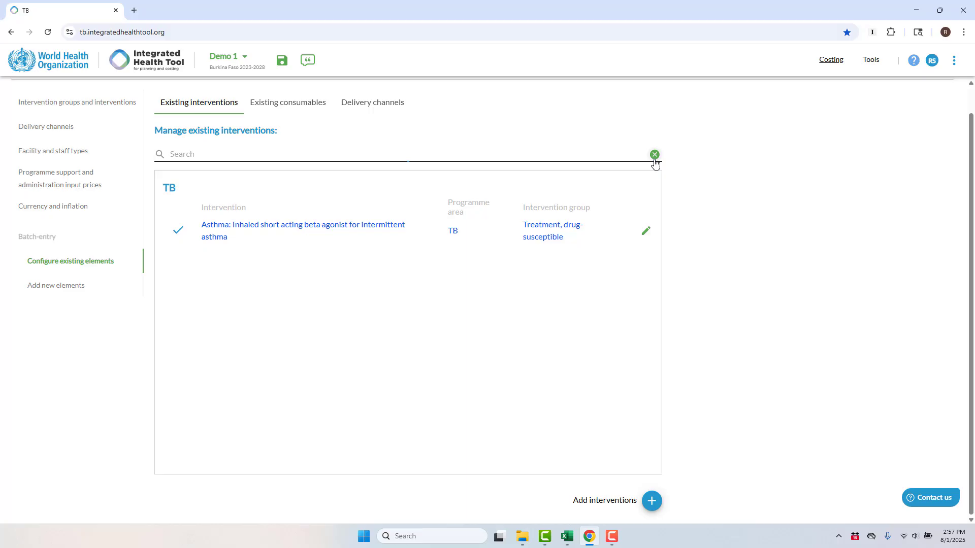
Copy Urban health post, Rural health post and Zonal hospital from the Excel sheet and paste them as new facility types.
{"action": "left_click", "coordinate": [55, 289]}
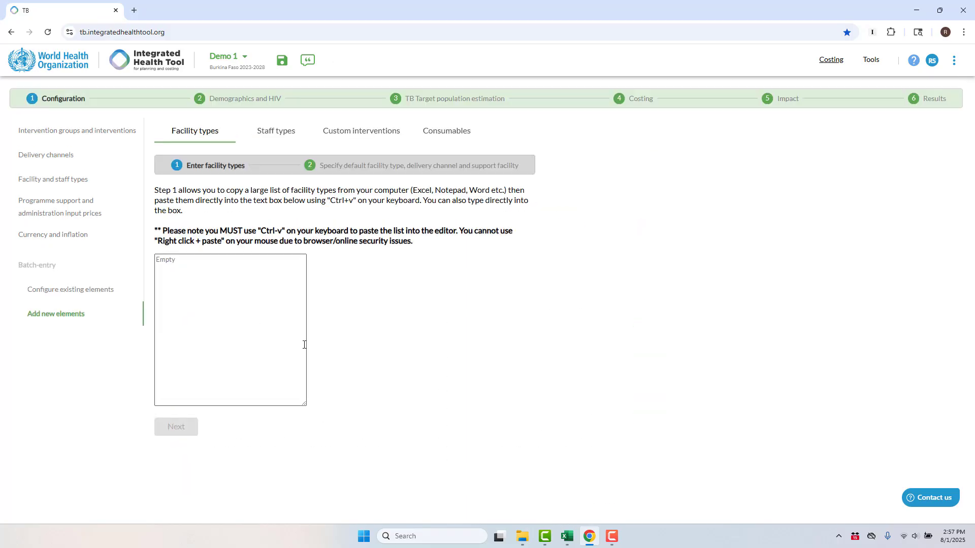
{"action": "left_click", "coordinate": [566, 536]}
{"action": "left_click_drag", "start_coordinate": [51, 153], "coordinate": [70, 175]}
{"action": "key", "text": "ctrl+c"}
{"action": "right_click", "coordinate": [70, 175]}
{"action": "left_click", "coordinate": [91, 214]}
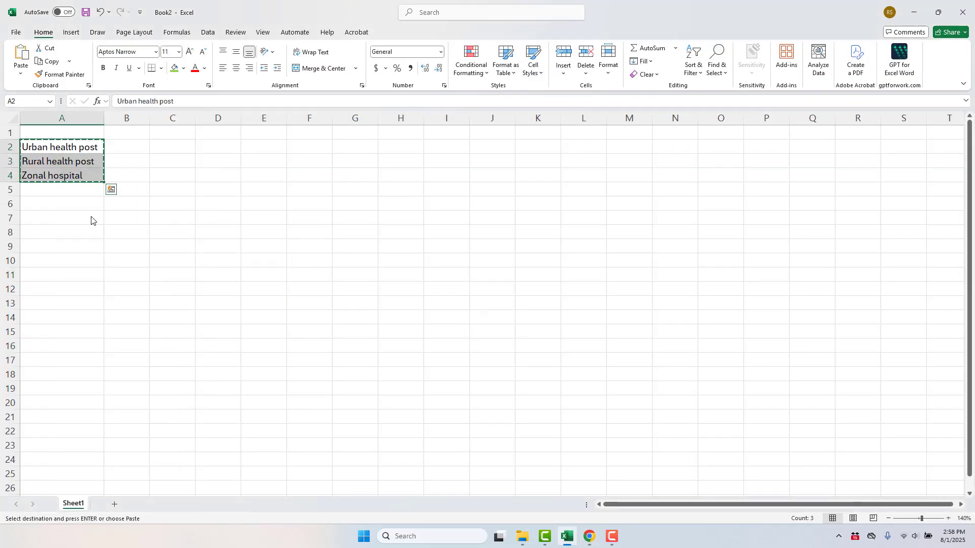
{"action": "left_click", "coordinate": [583, 537]}
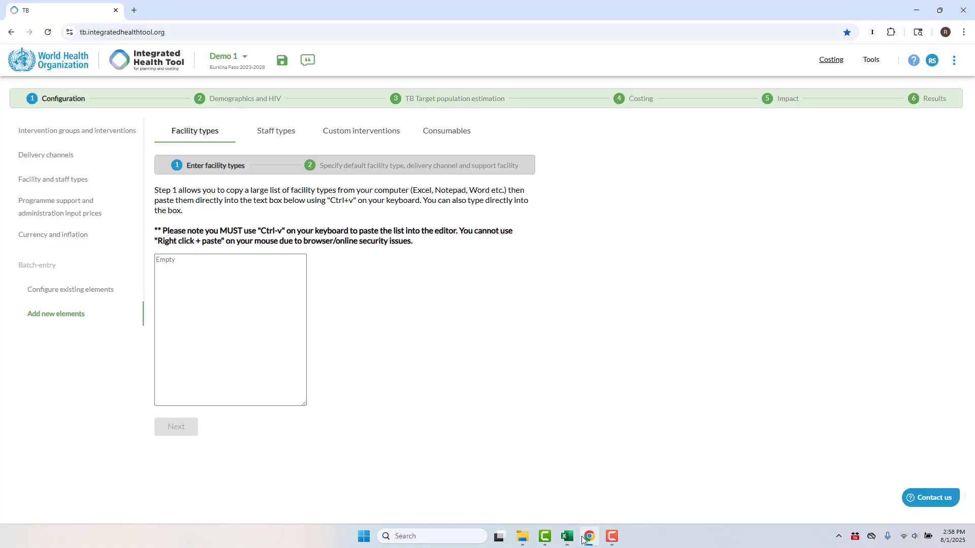
{"action": "left_click", "coordinate": [281, 314]}
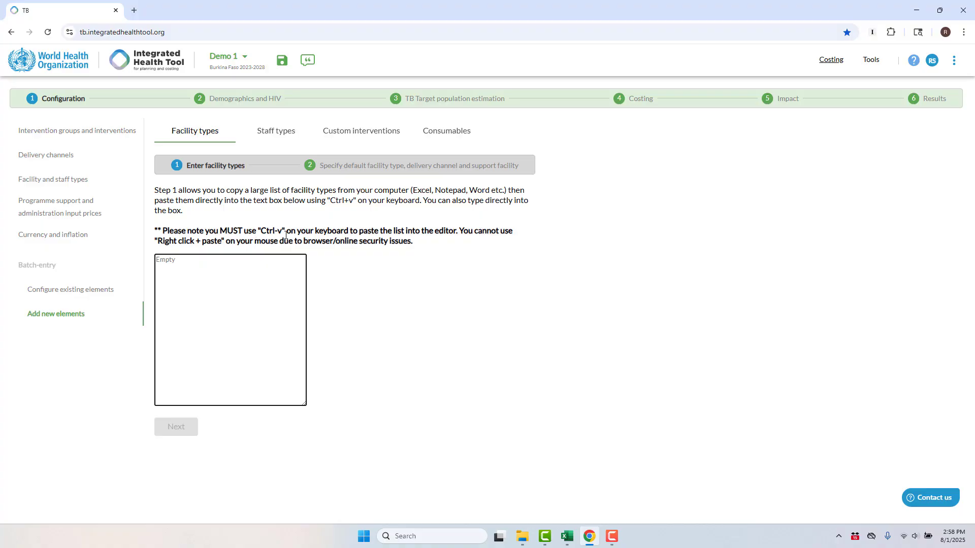
{"action": "key", "text": "ctrl+v"}
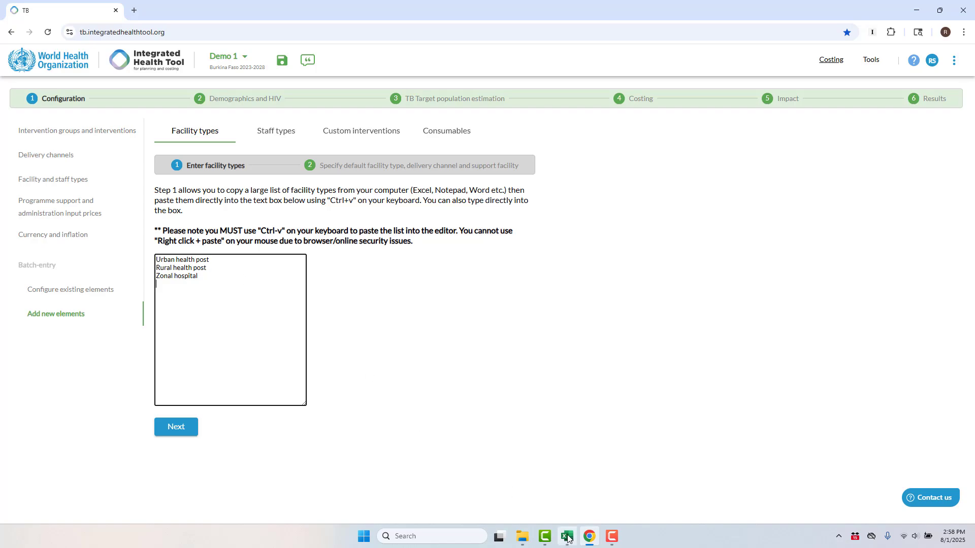
Add facility types a, b and c to the list and continue to the defaults step.
{"action": "mouse_move", "coordinate": [568, 536]}
{"action": "left_click", "coordinate": [554, 482]}
{"action": "key", "text": "Return"}
{"action": "type", "text": "b c"}
{"action": "key", "text": "Return"}
{"action": "left_click", "coordinate": [191, 428]}
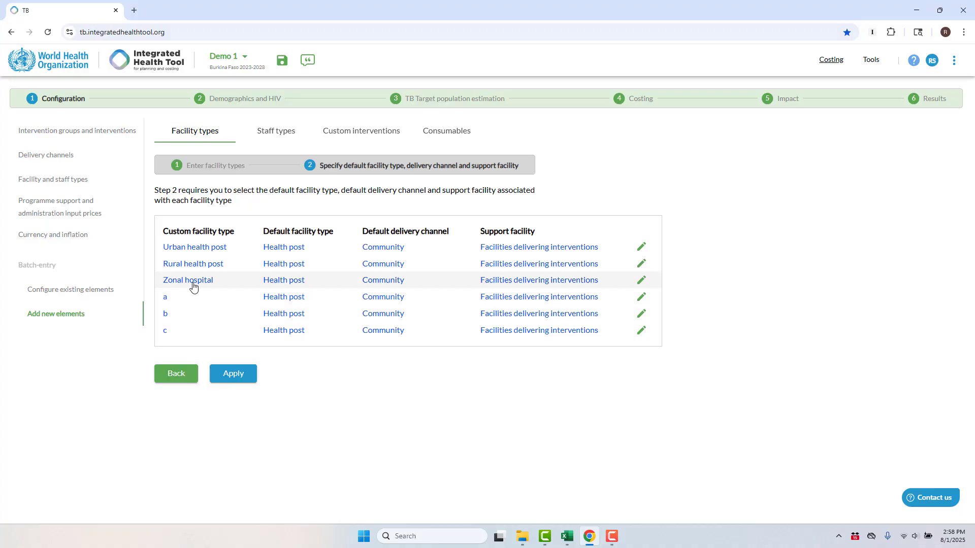
Set Zonal hospital's default facility type to District hospital and its delivery channel to First referral.
{"action": "left_click", "coordinate": [279, 285]}
{"action": "left_click", "coordinate": [280, 284]}
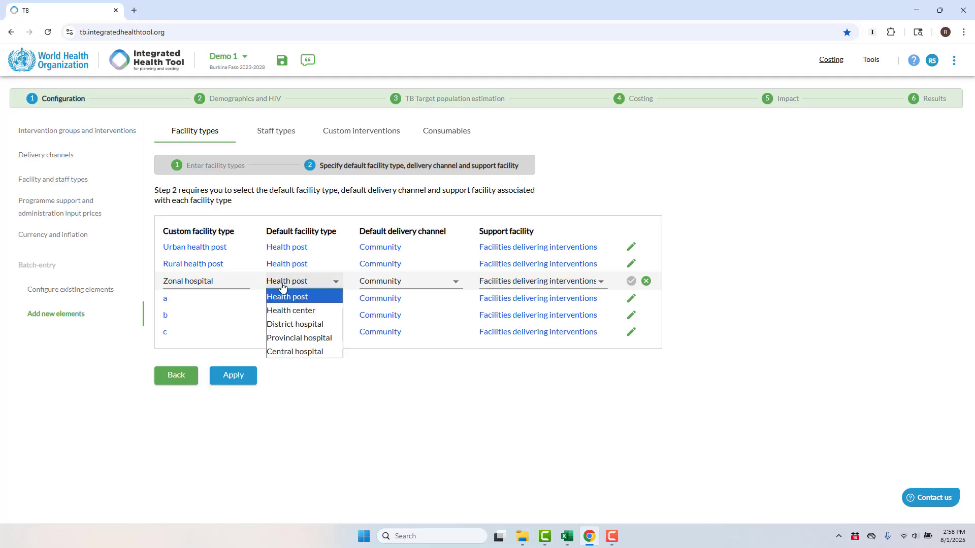
{"action": "left_click", "coordinate": [310, 325]}
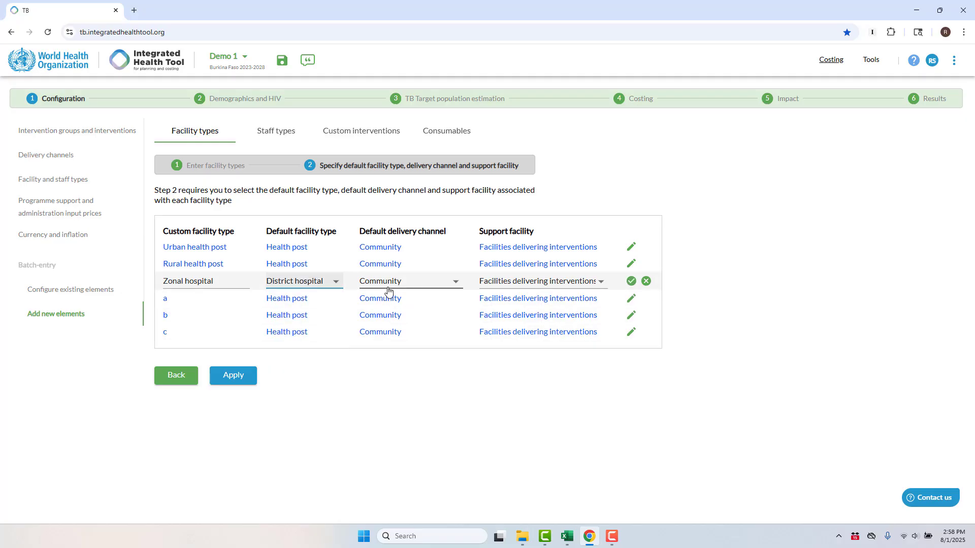
{"action": "left_click", "coordinate": [380, 284]}
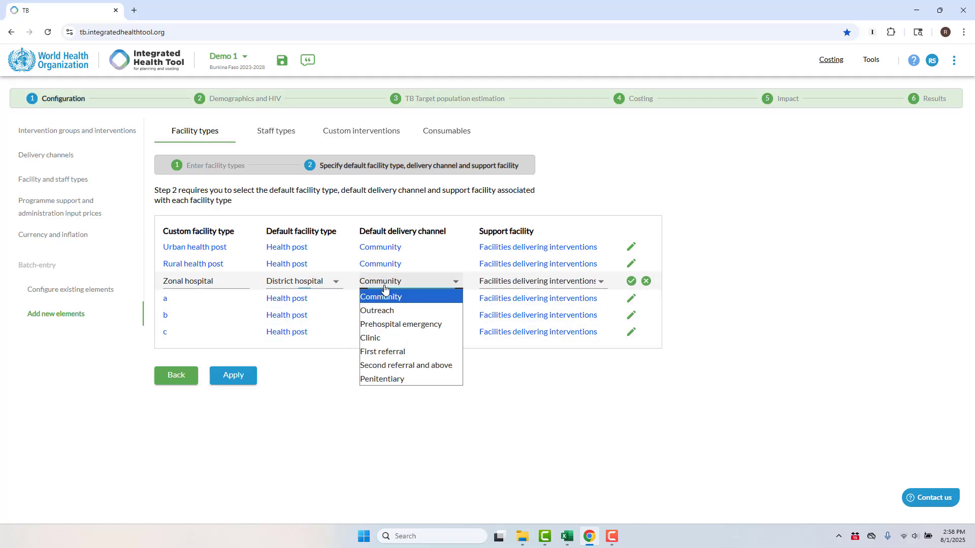
{"action": "left_click", "coordinate": [403, 357]}
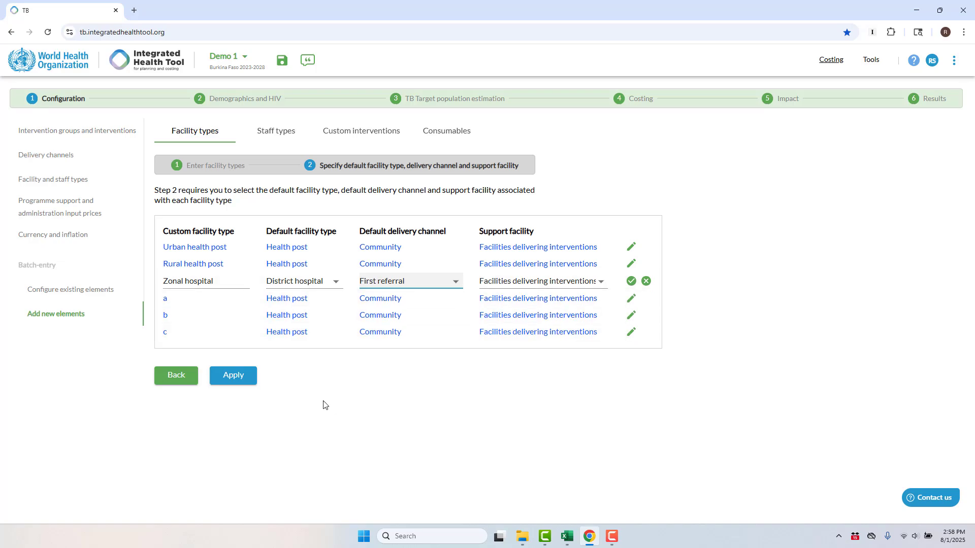